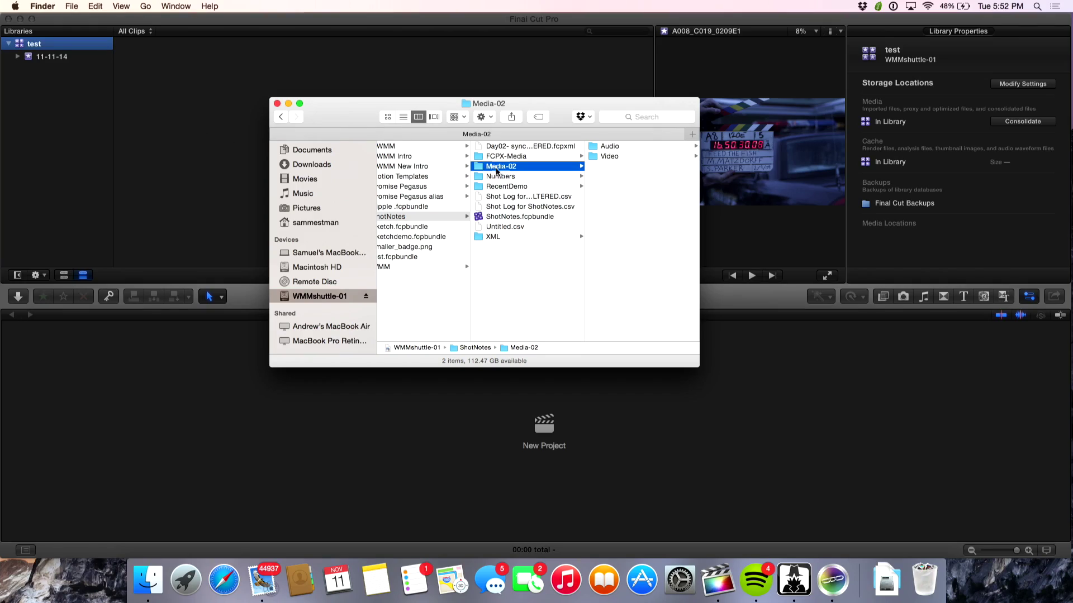
Look through the Video subfolder of Media-02 and show the file information for the Media-02 folder.
scroll(601, 182, "right", 2)
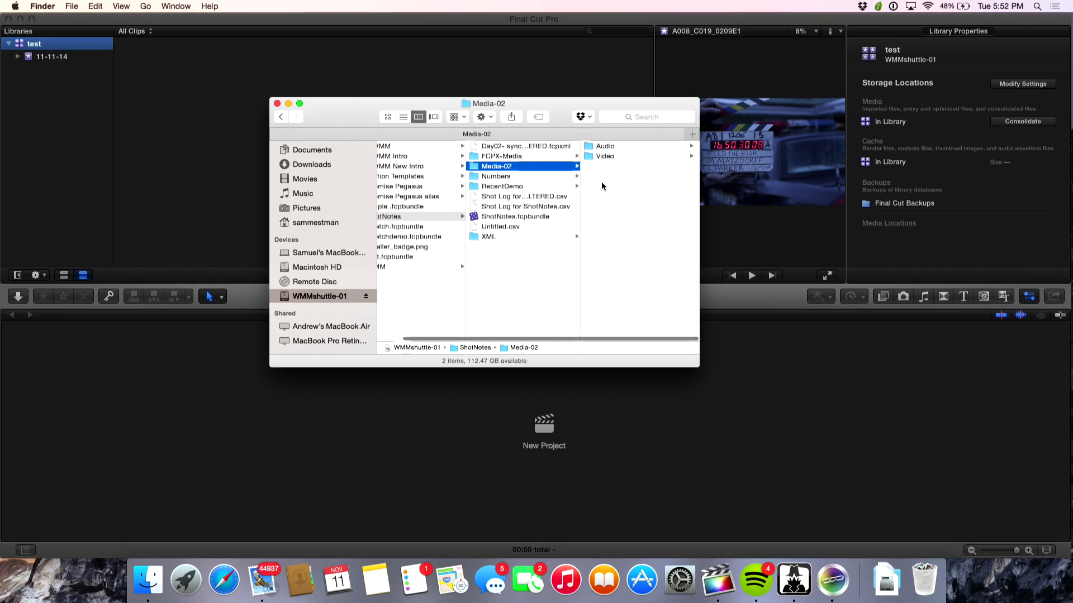
left_click(595, 159)
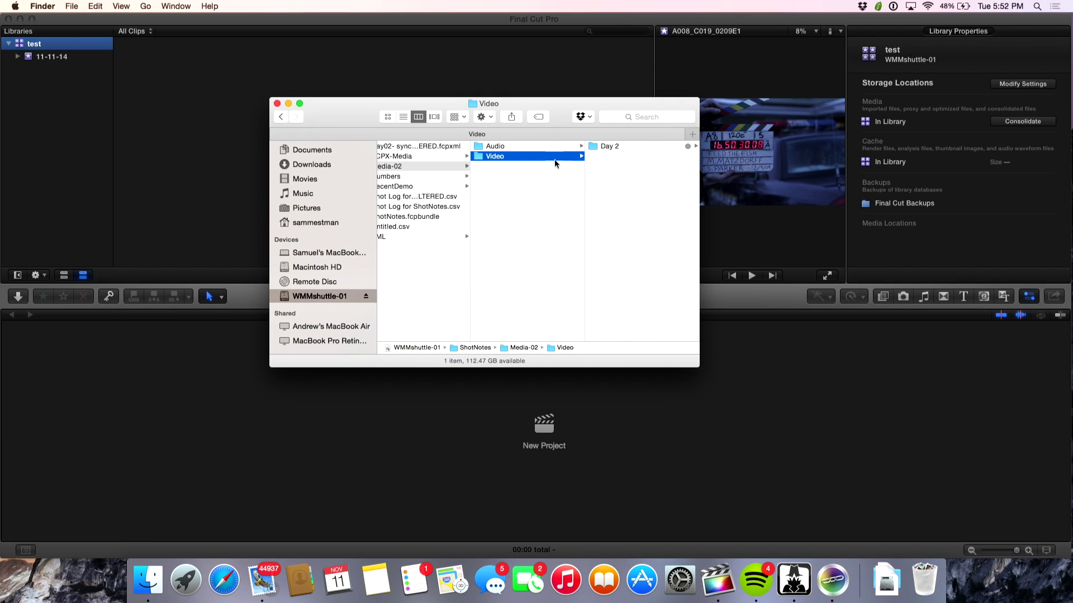
scroll(494, 168, "left", 2)
left_click(441, 167)
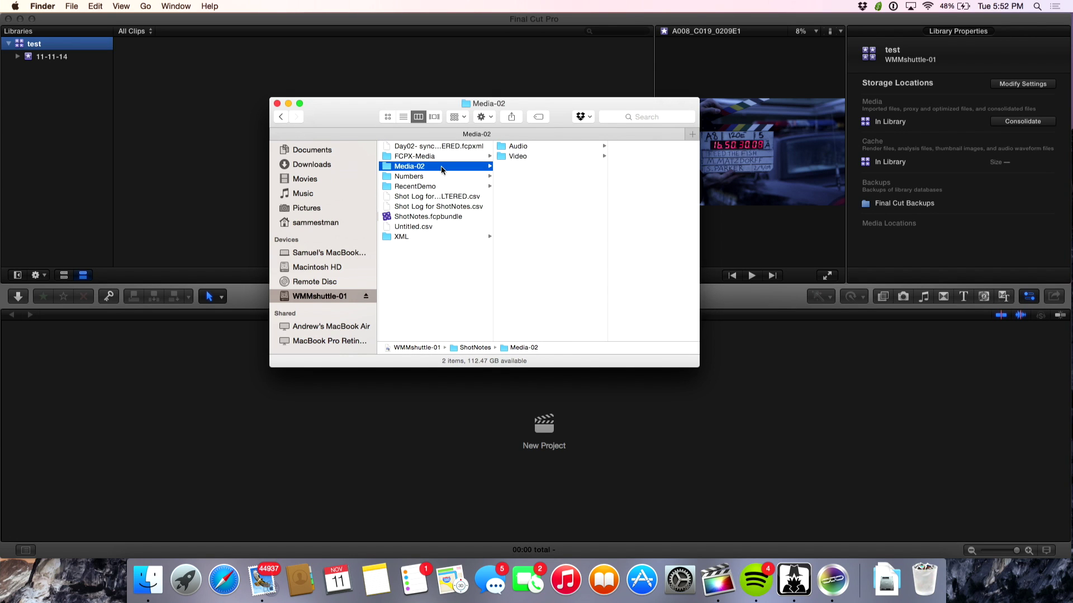
key("super+i")
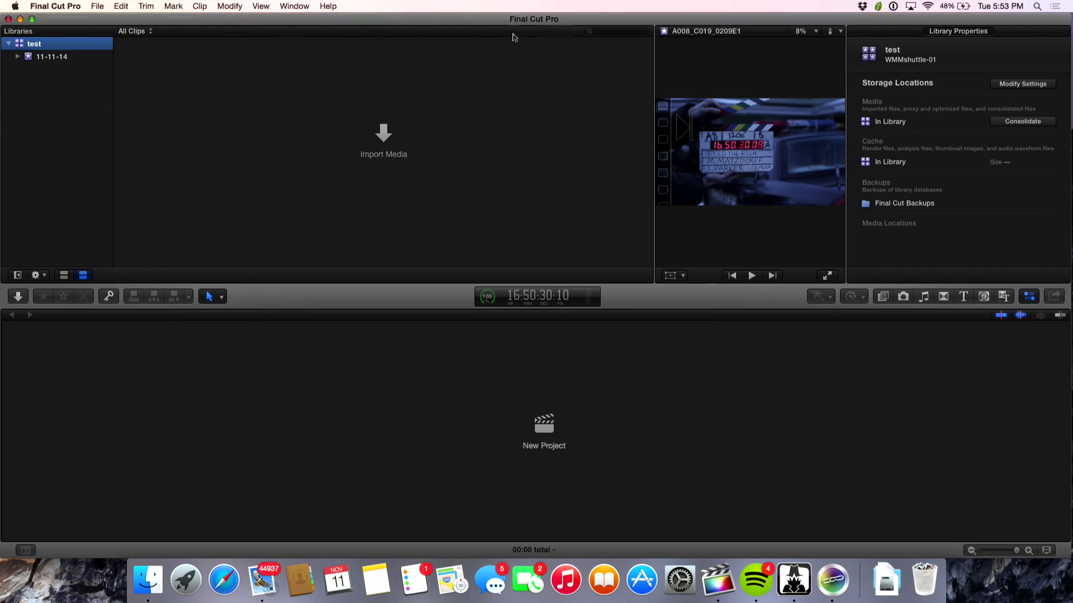
Switch to Final Cut Pro and set the import preferences to leave files in place.
left_click(67, 7)
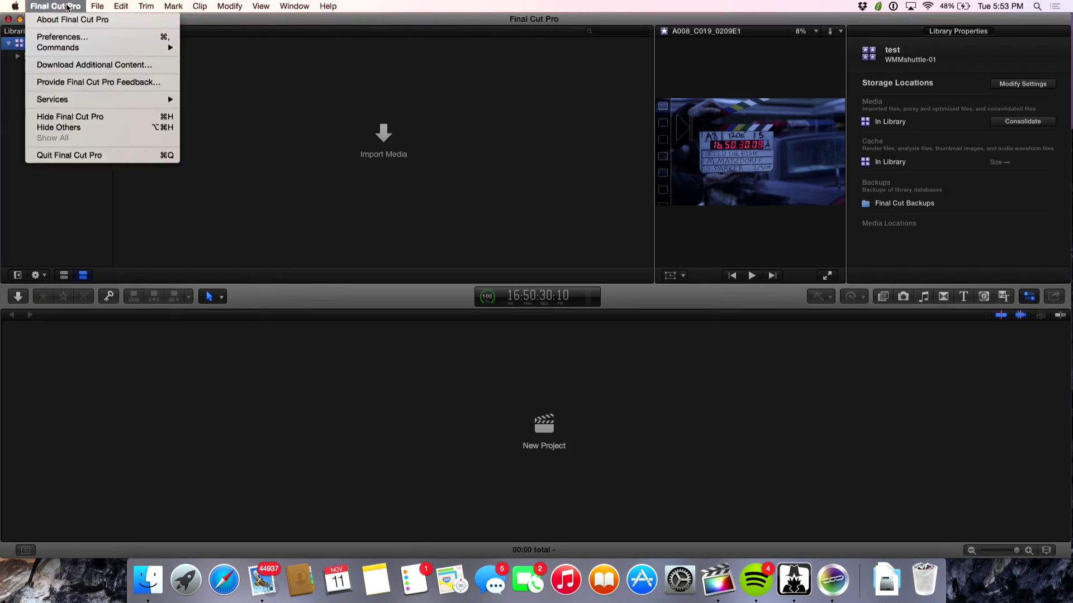
left_click(64, 37)
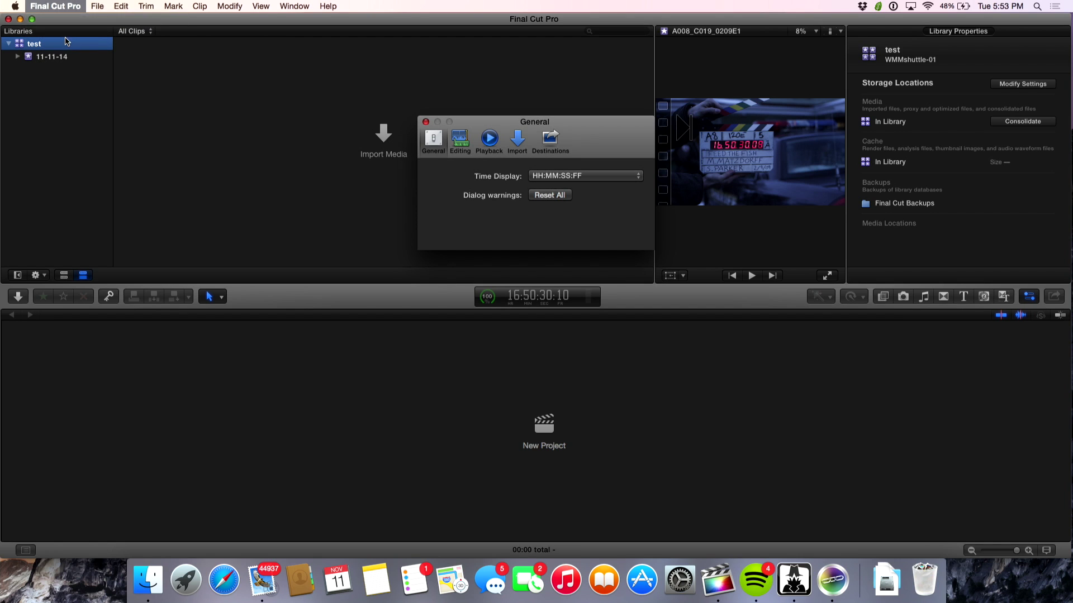
left_click(518, 142)
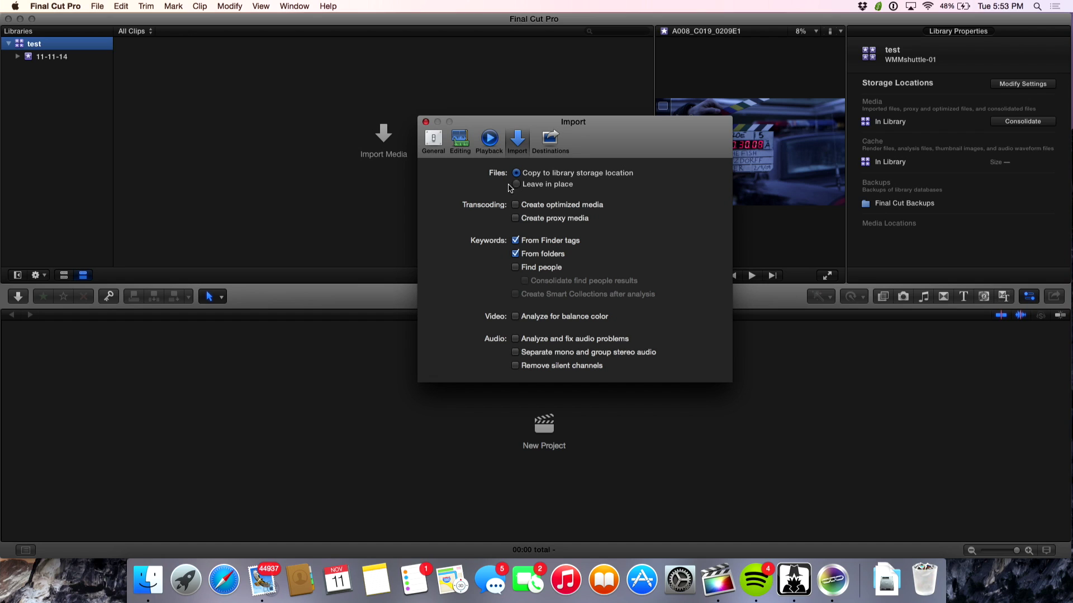
left_click(522, 187)
left_click(426, 122)
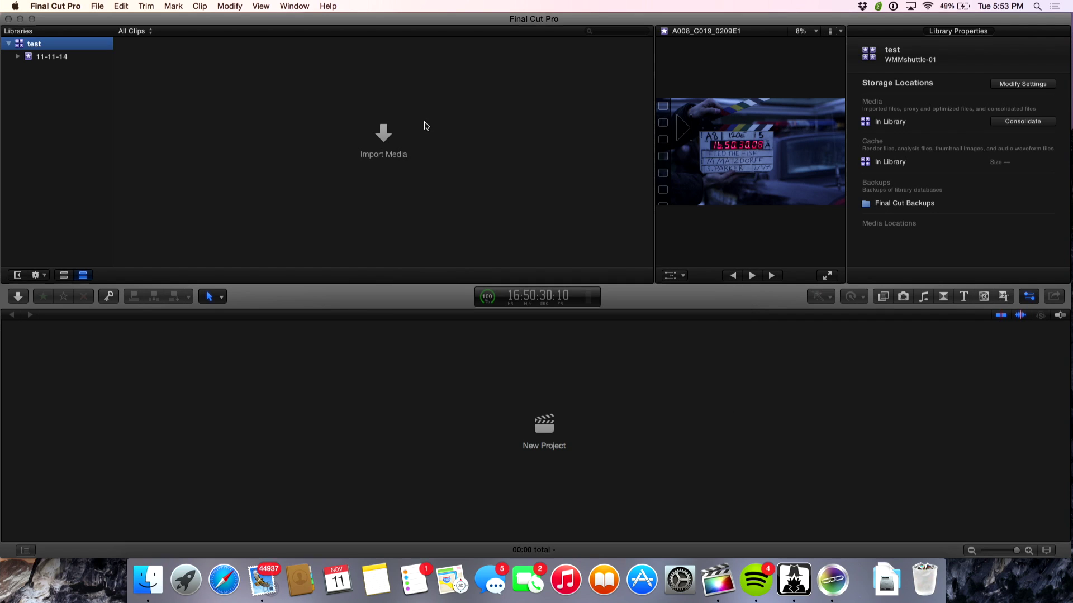
Set the test library's media storage location to a new folder named Test on the WMMshuttle-01 drive.
left_click(51, 56)
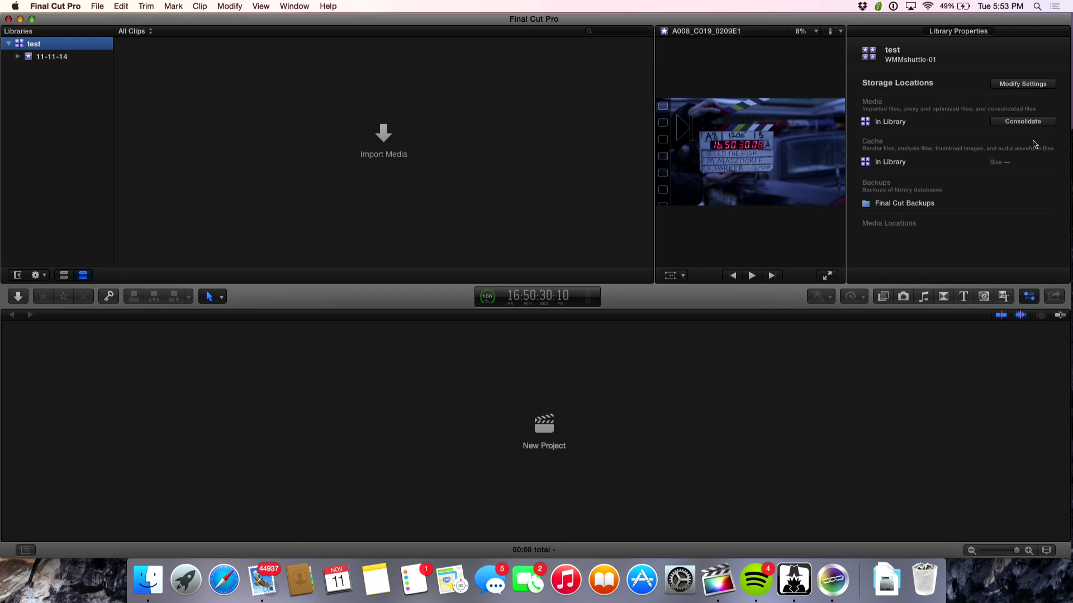
left_click(1005, 85)
left_click(540, 116)
left_click(522, 133)
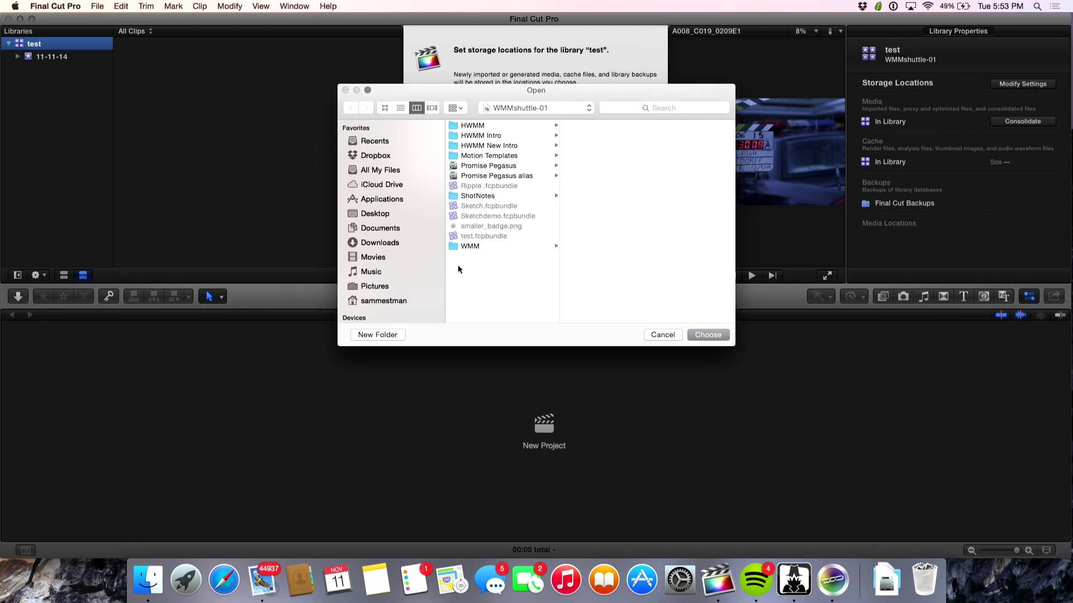
left_click(386, 335)
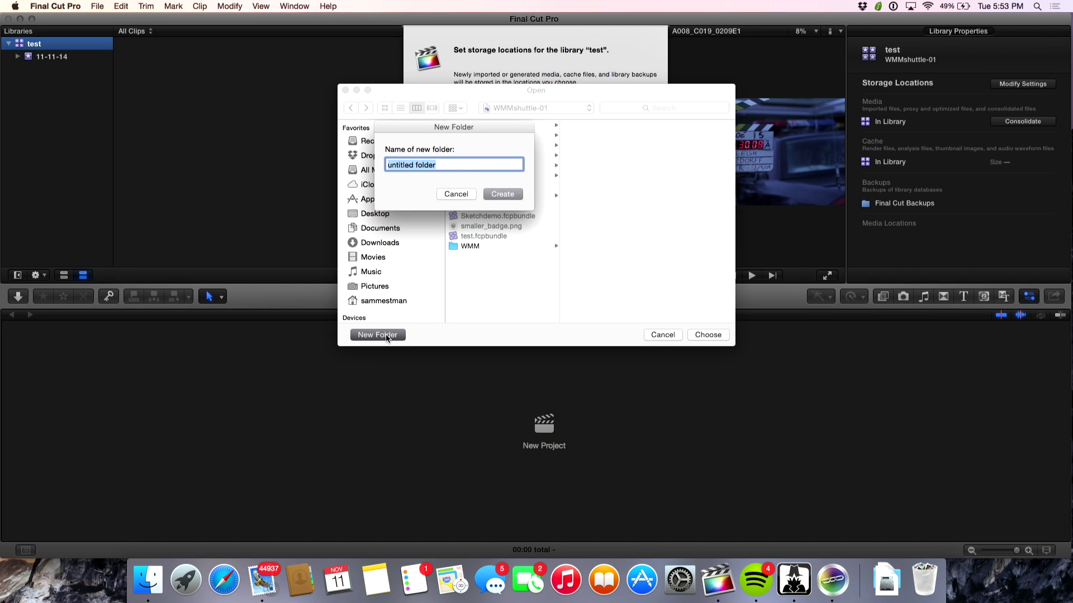
type("Test")
key("Return")
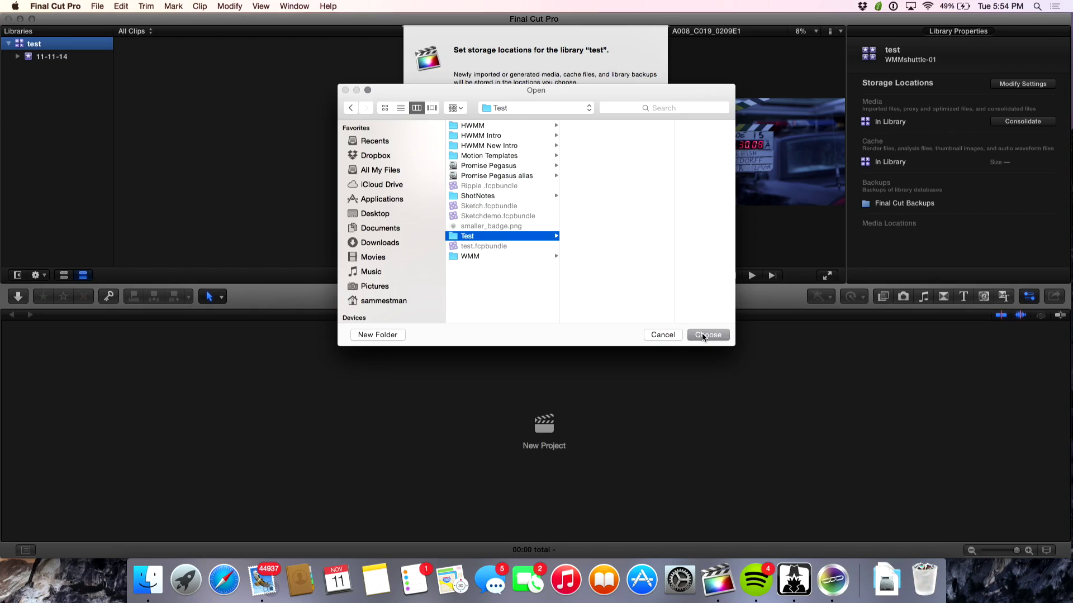
left_click(707, 334)
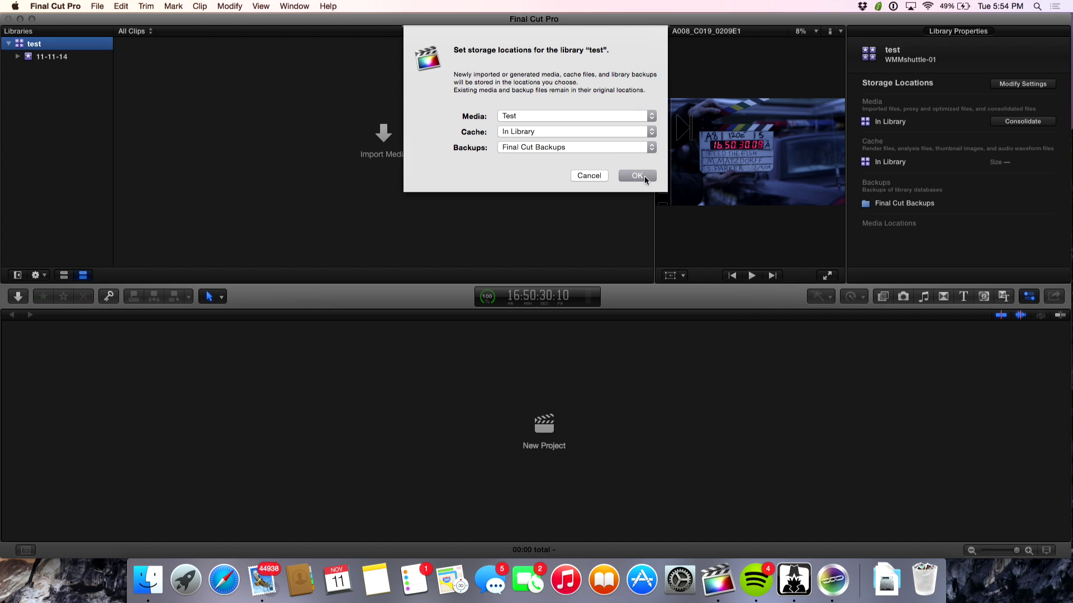
left_click(637, 176)
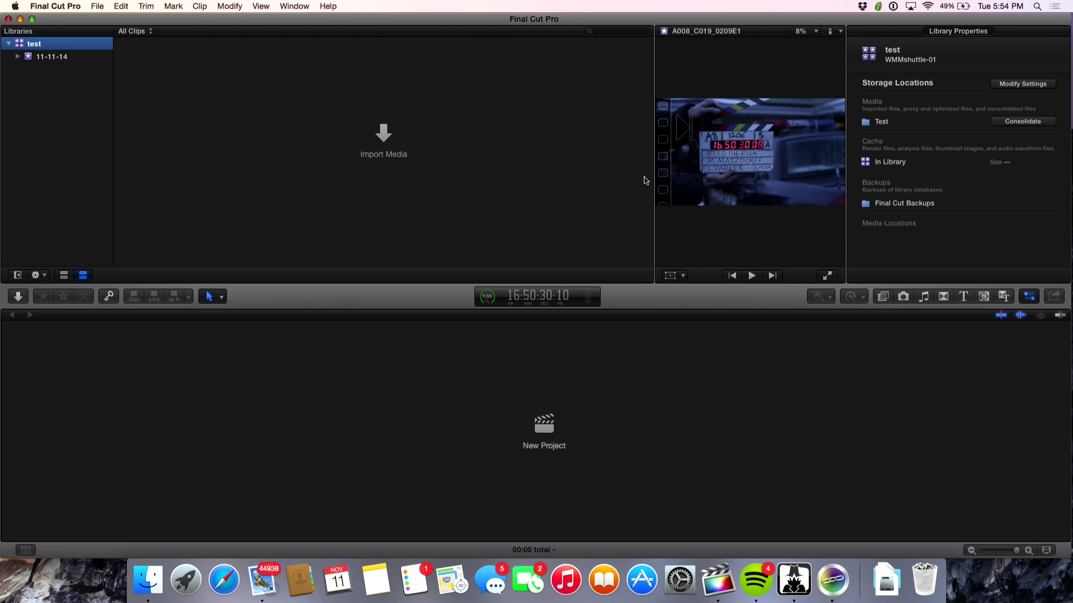
Switch to Finder, close the Media-02 info window and import the Media-02 folder into the 11-11-14 event.
key("super+Tab")
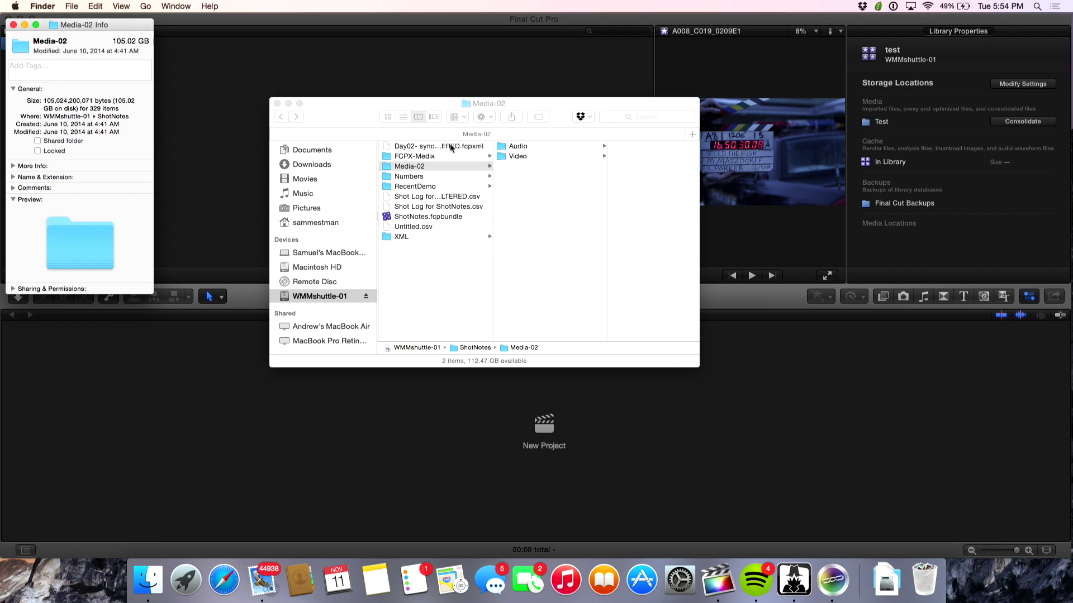
left_click(14, 25)
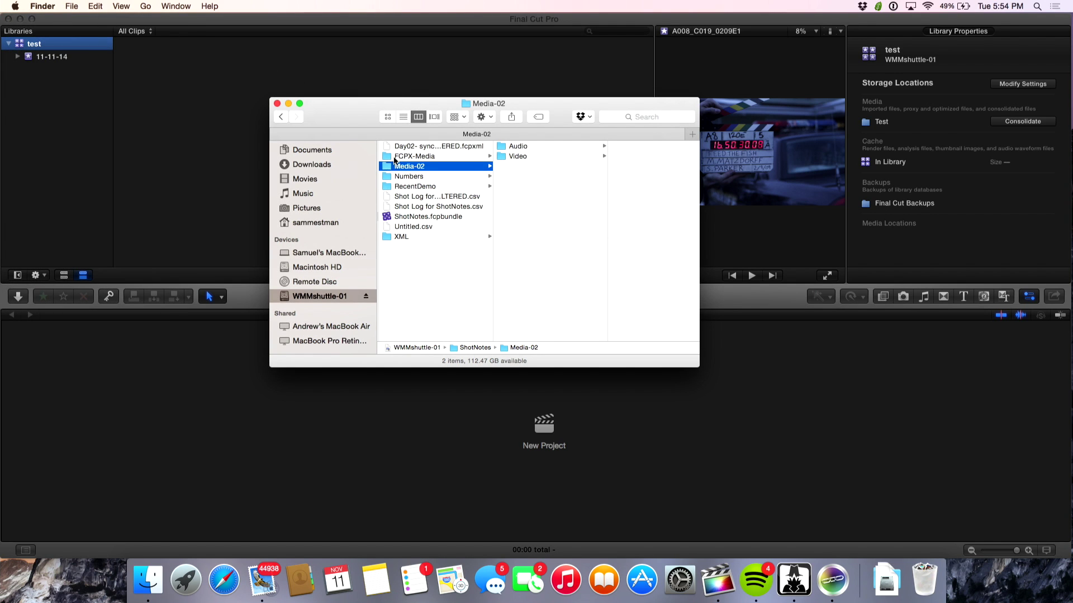
left_click_drag(389, 170, 47, 96)
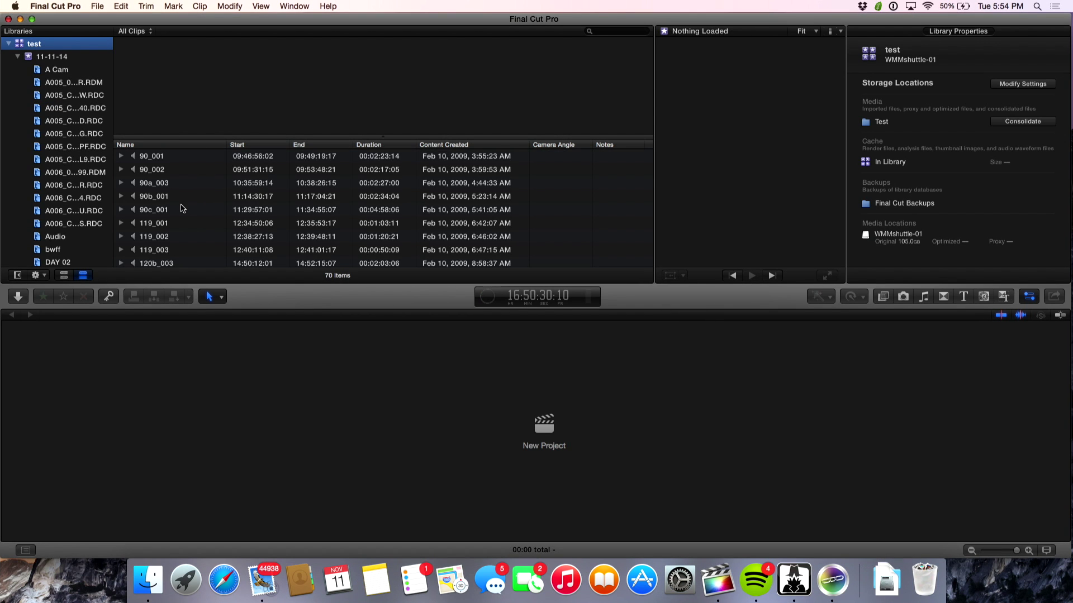
Look through the imported audio and video clips in the browser, previewing clip A005_C006_0209L9.
scroll(181, 208, "down", 5)
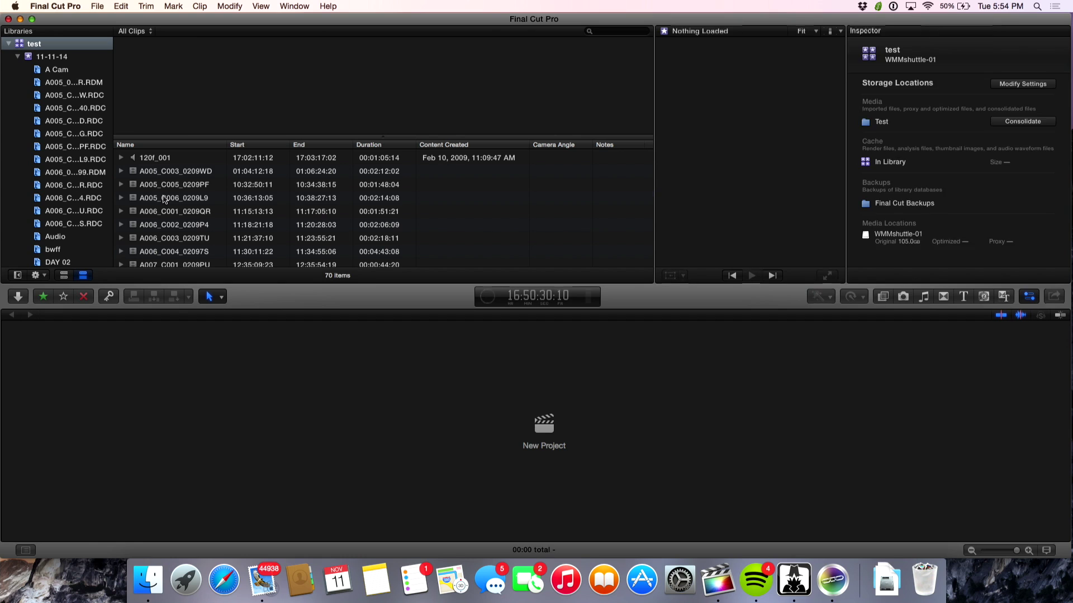
left_click(163, 198)
scroll(164, 199, "down", 10)
scroll(164, 199, "up", 10)
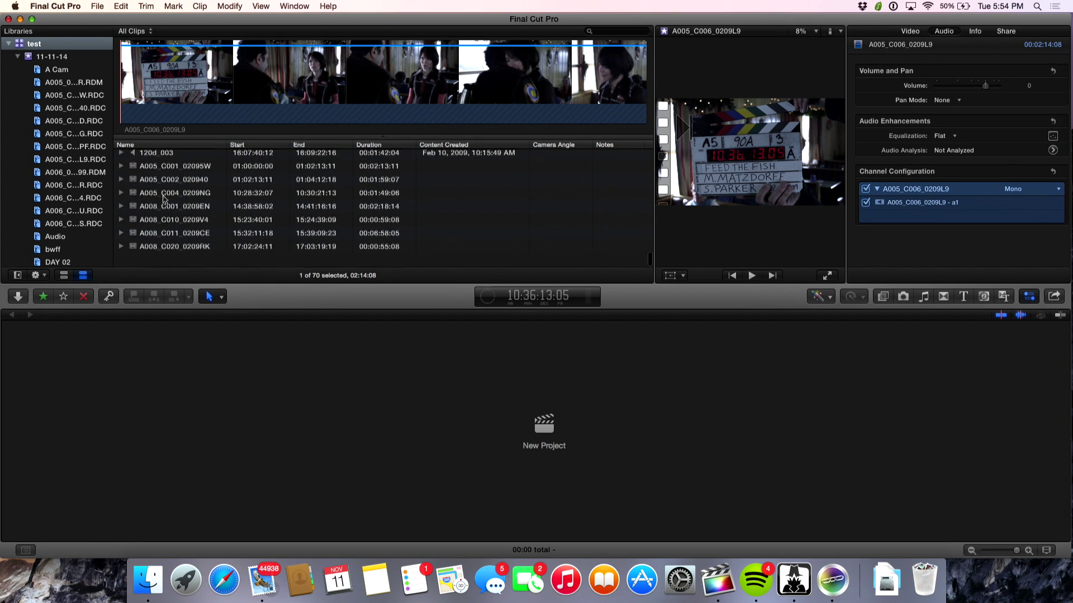
scroll(164, 199, "down", 6)
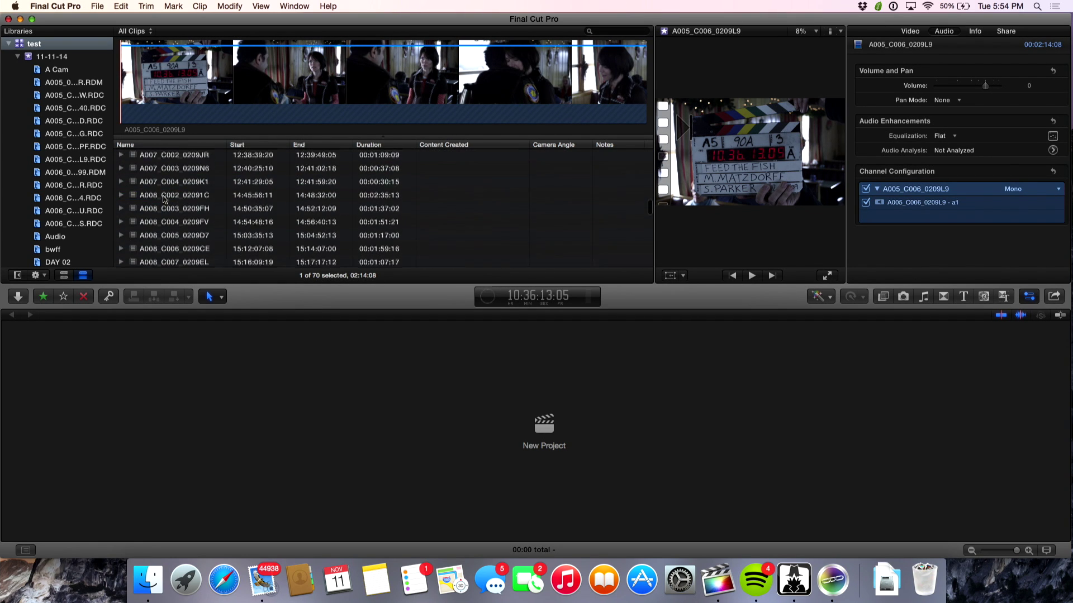
scroll(164, 199, "down", 5)
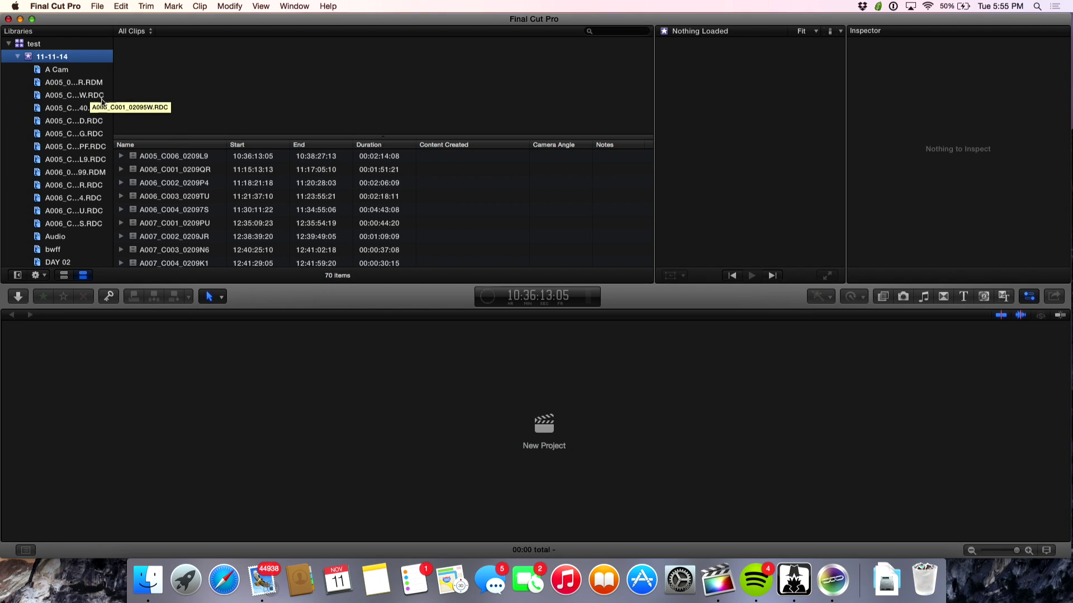
Switch to Finder and check the contents of the Test folder on the WMMshuttle-01 drive.
key("super+Tab")
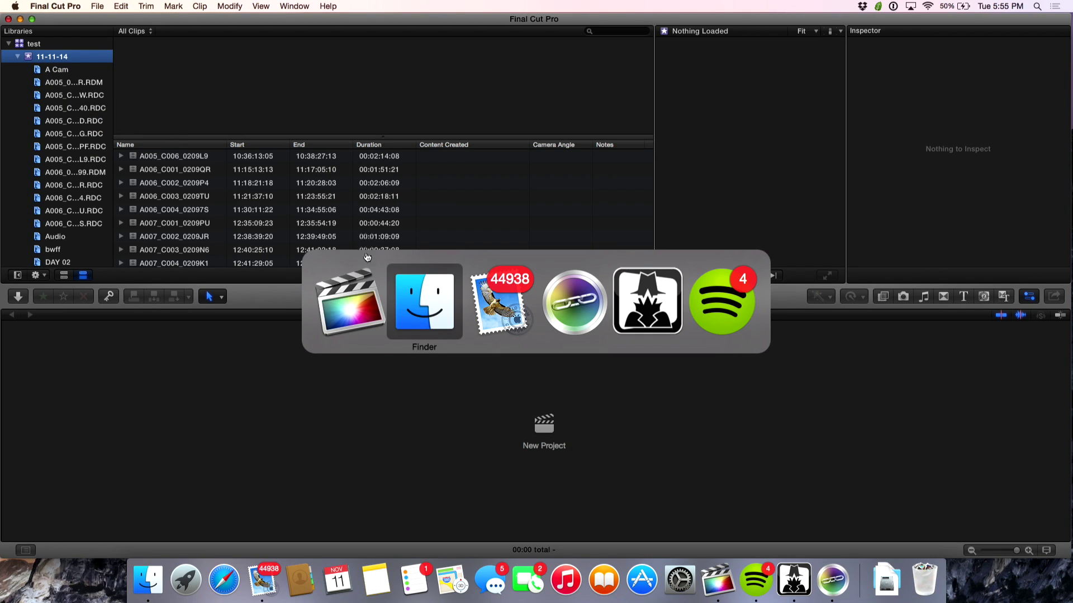
left_click(438, 284)
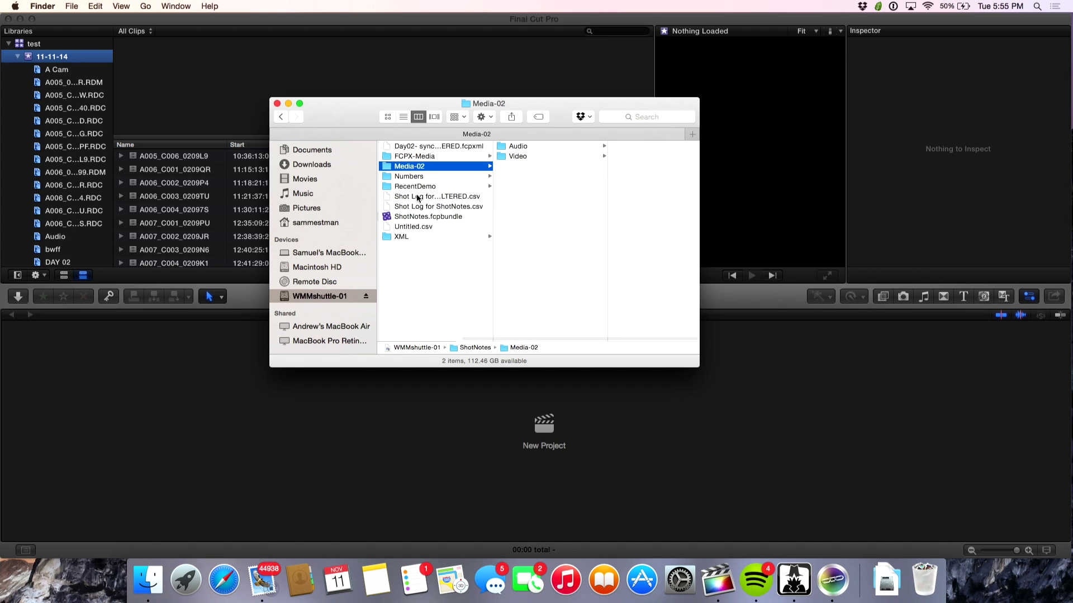
scroll(411, 253, "left", 3)
left_click(402, 257)
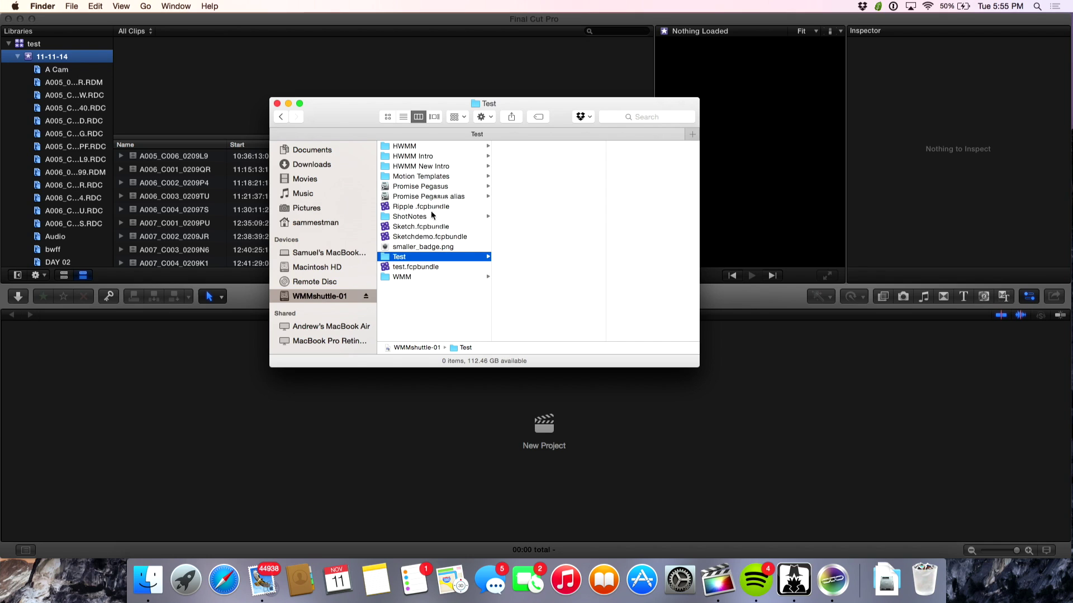
Show the package contents of test.fcpbundle and examine the Original Media folder of the 11-11-14 event.
left_click(397, 268)
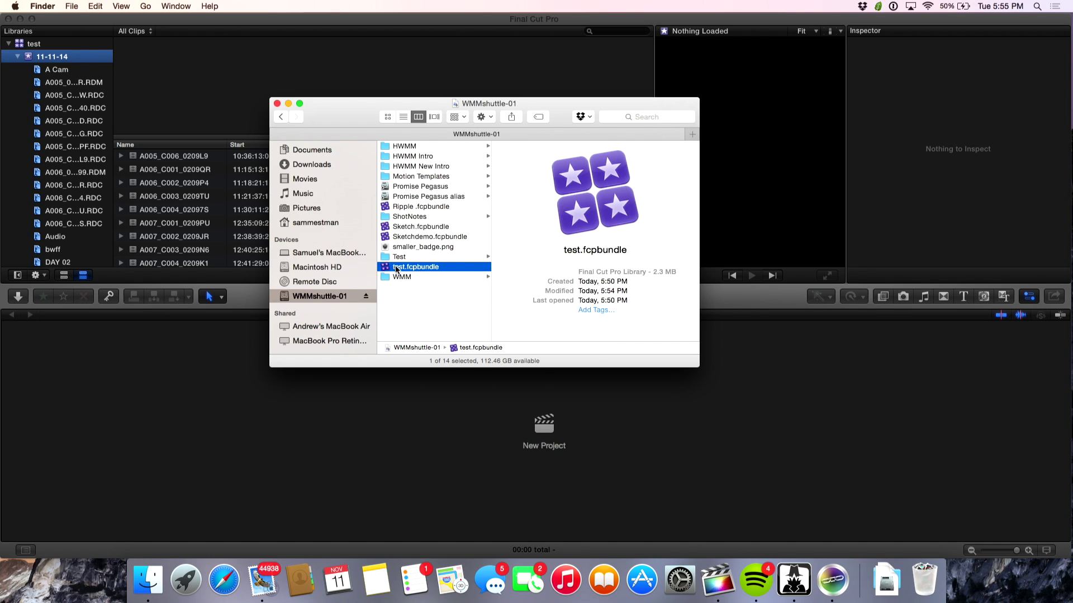
right_click(397, 268)
left_click(416, 294)
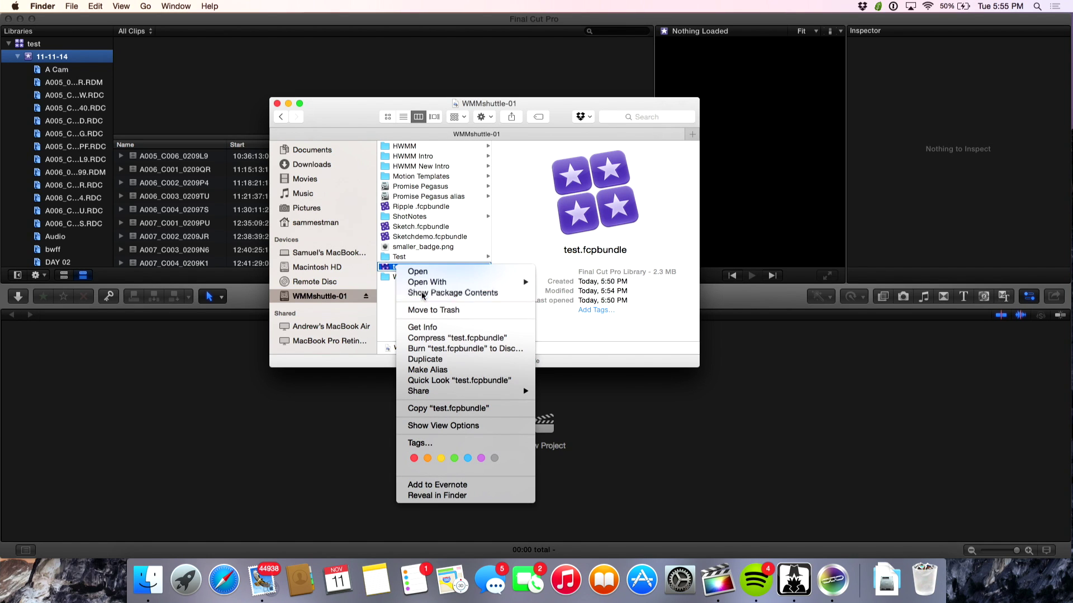
left_click(403, 146)
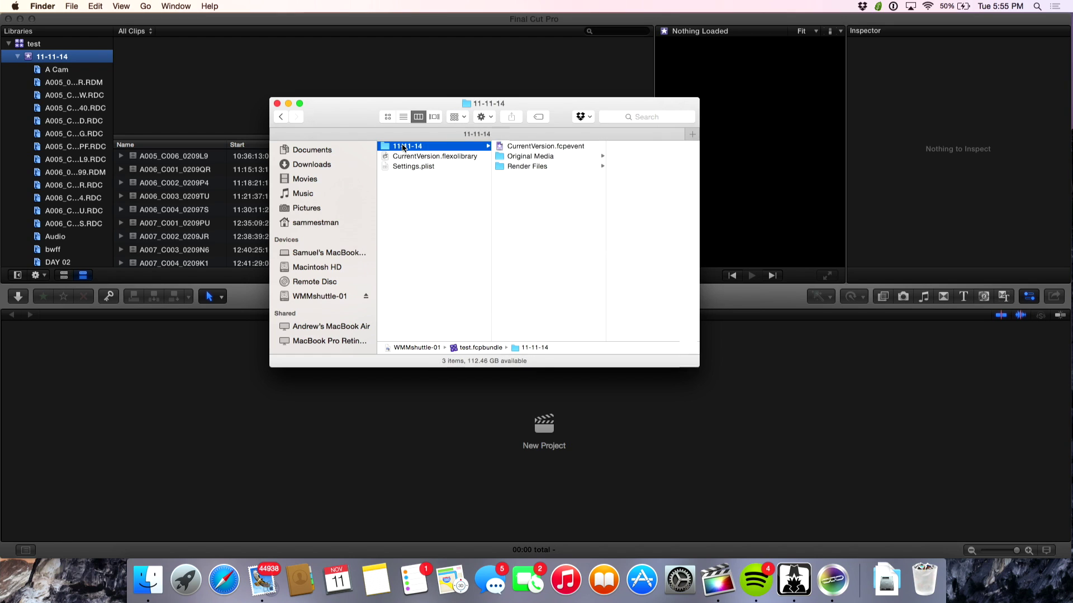
left_click(528, 157)
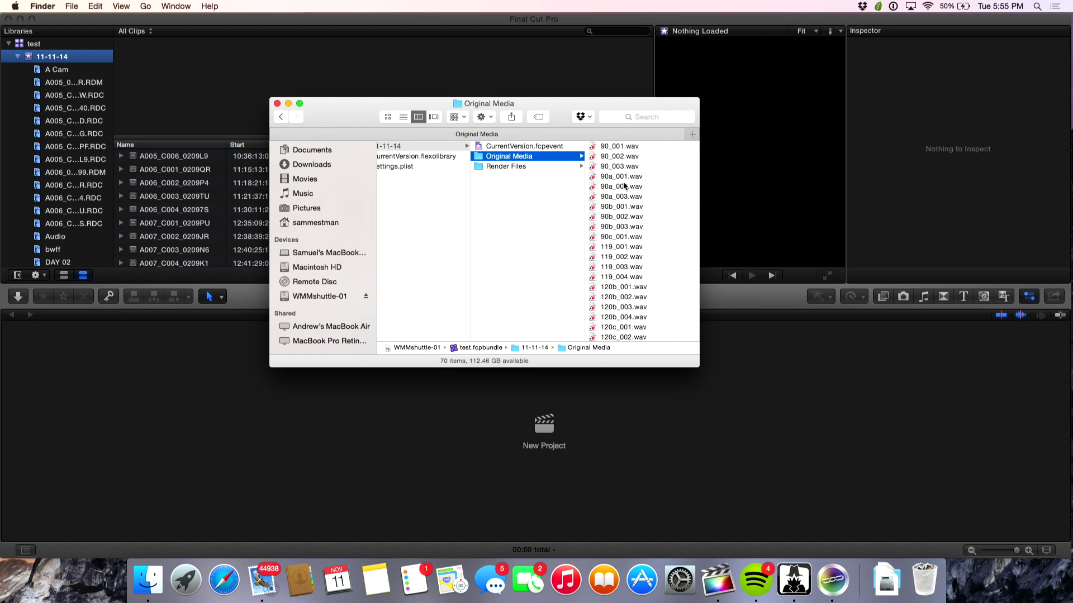
scroll(625, 186, "down", 10)
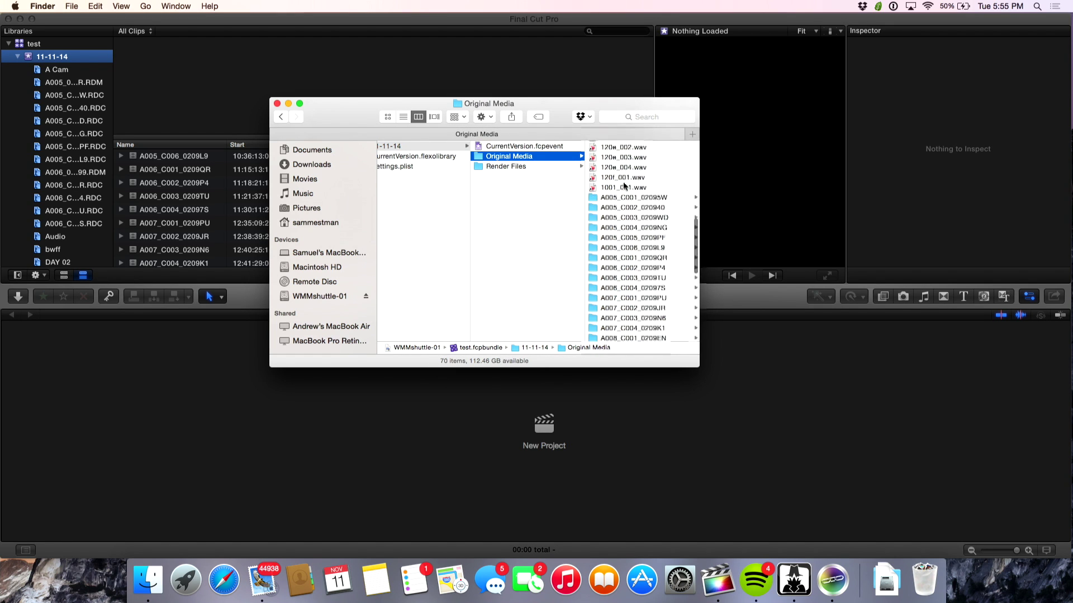
left_click(595, 199)
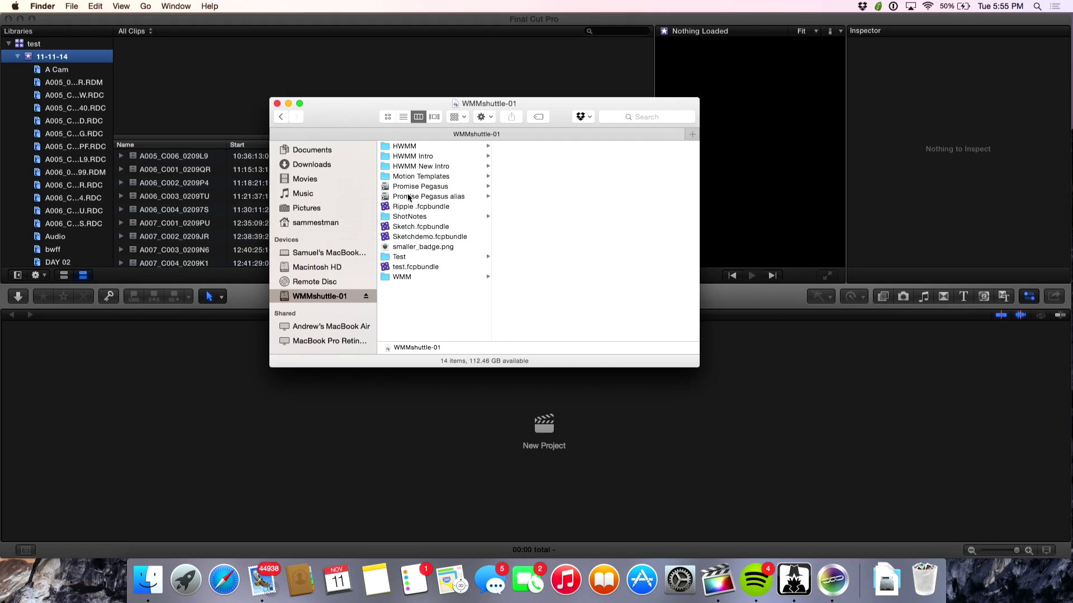
Browse to the Media-02 folder inside ShotNotes on the WMMshuttle-01 drive.
left_click(406, 217)
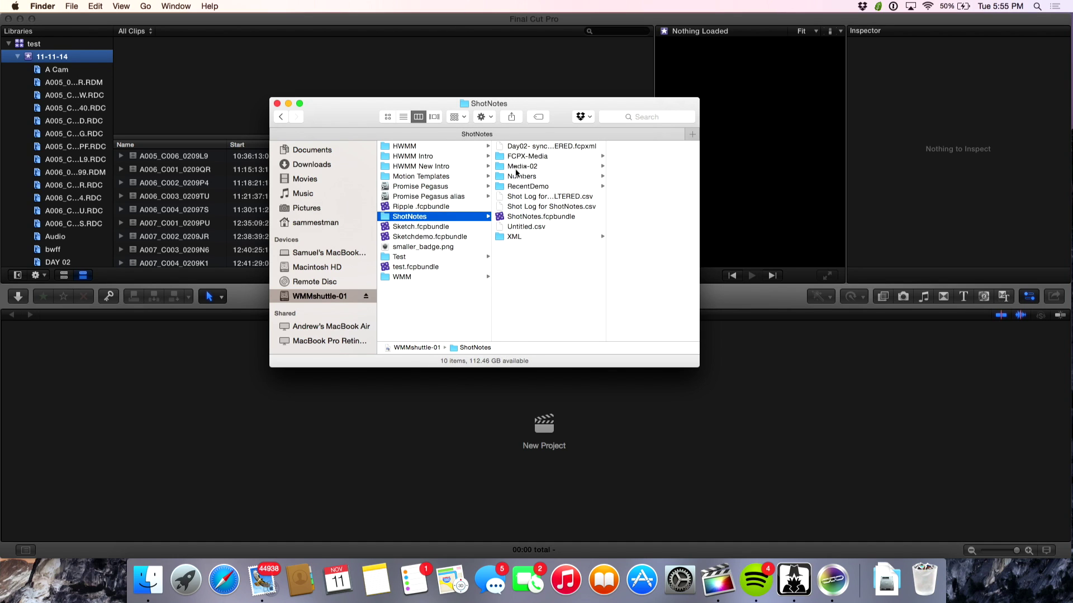
left_click(519, 166)
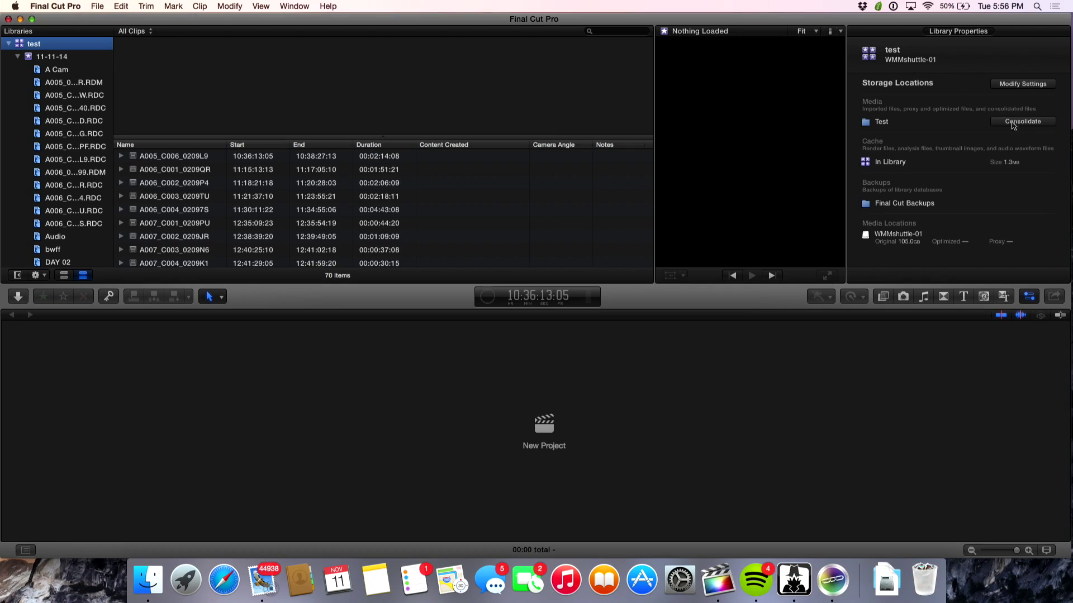
Switch to Final Cut Pro, review the options for consolidating the test library's files, and cancel.
left_click(1014, 123)
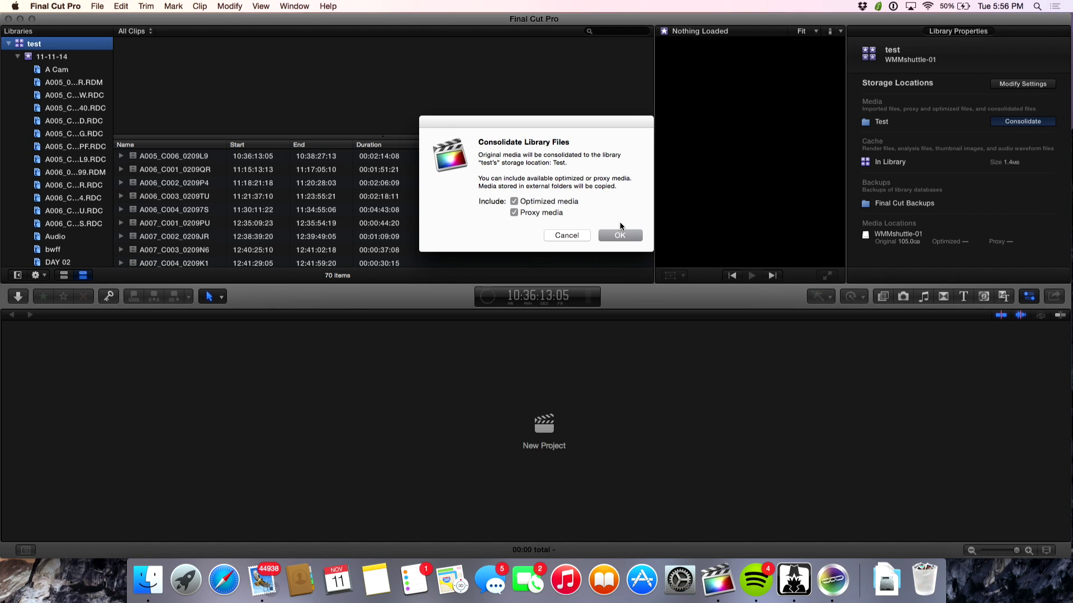
left_click(581, 240)
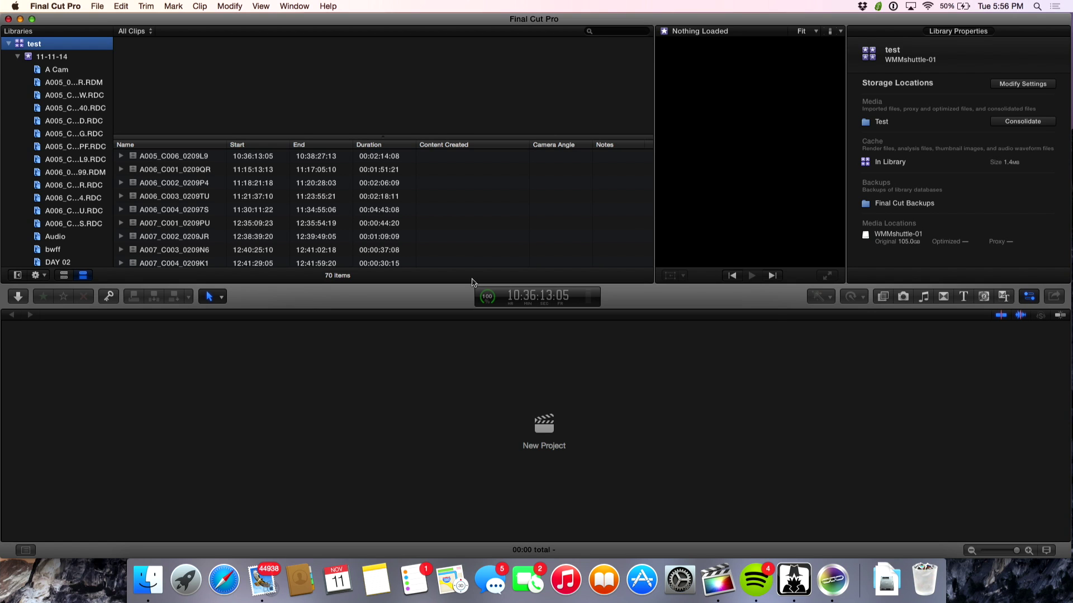
Switch to Finder and examine the 2014-11-11 and 2009-02-10 folders inside Test's Final Cut Original Media folder.
key("super+Tab")
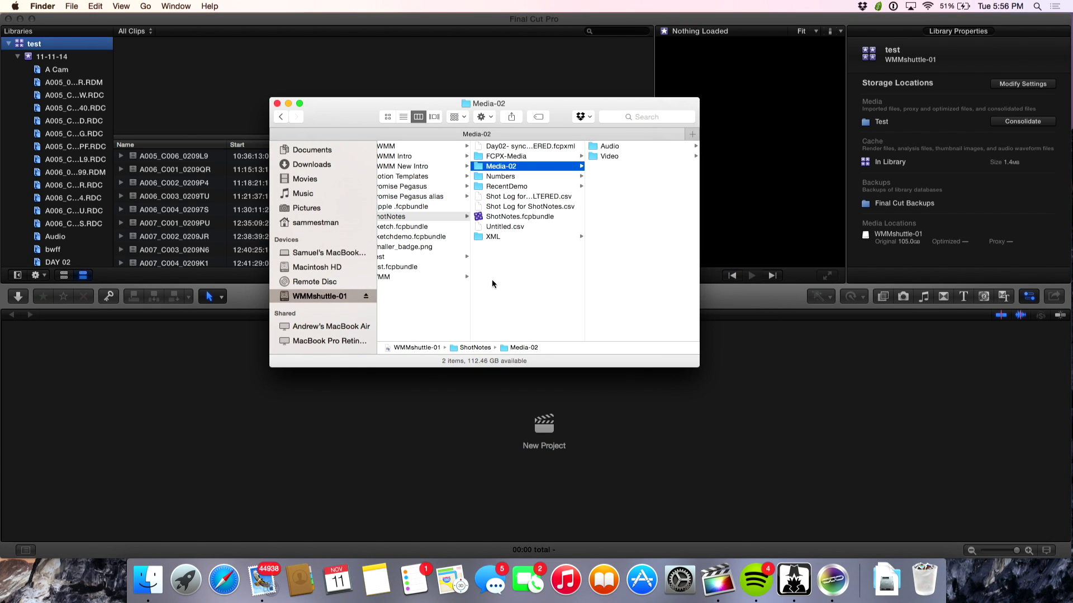
scroll(491, 280, "left", 3)
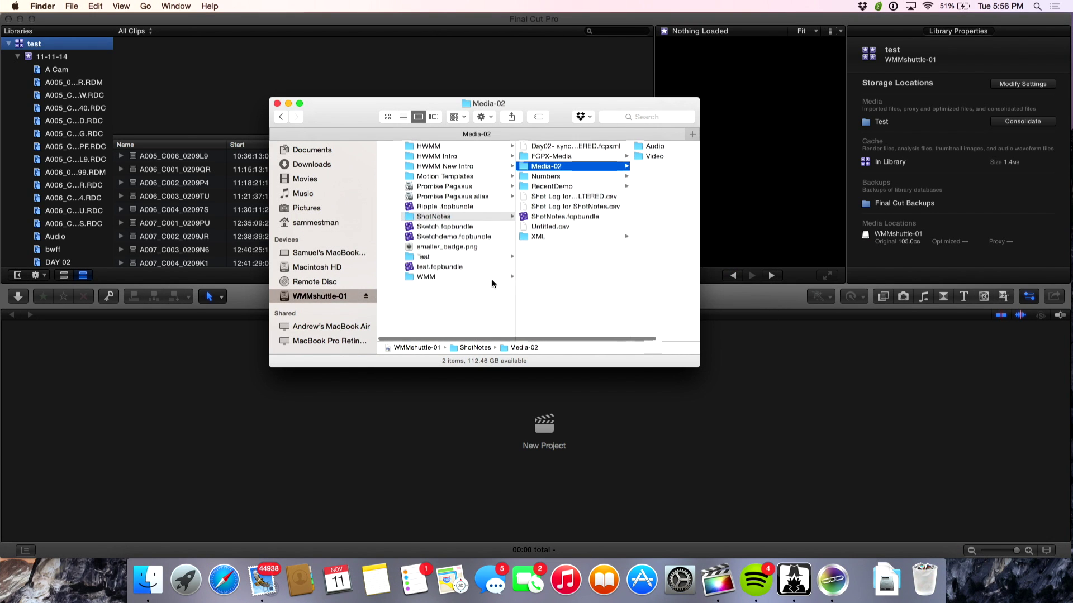
left_click(423, 279)
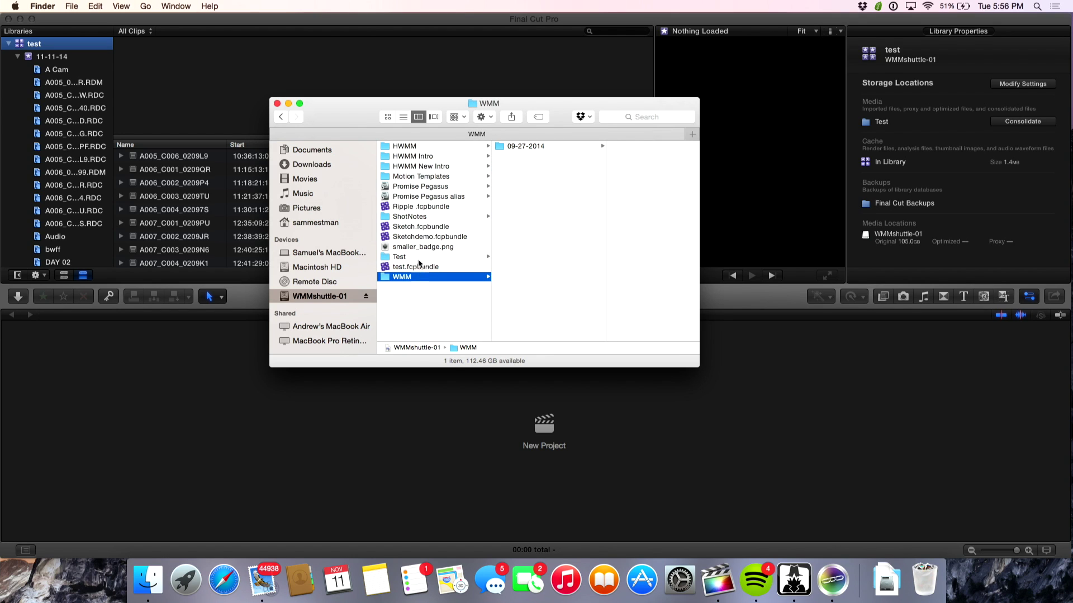
left_click(420, 258)
left_click(511, 148)
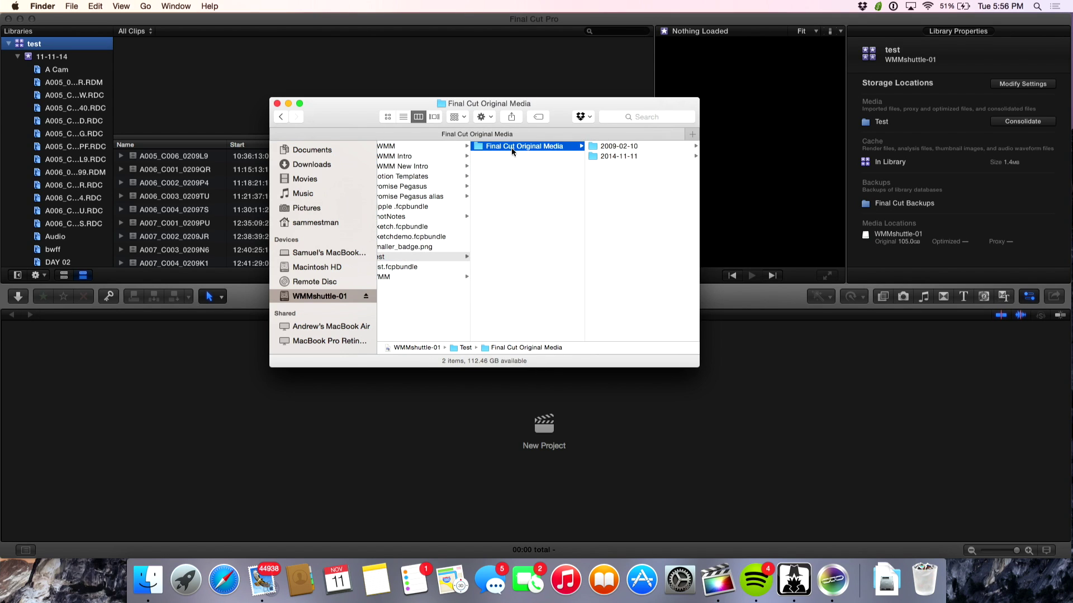
left_click(602, 156)
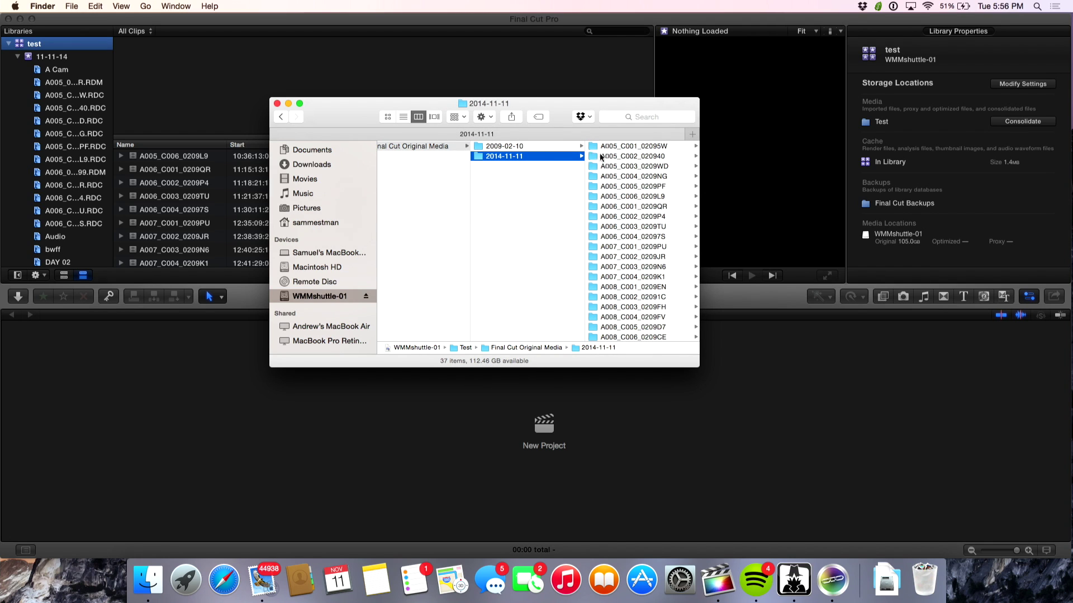
left_click(524, 147)
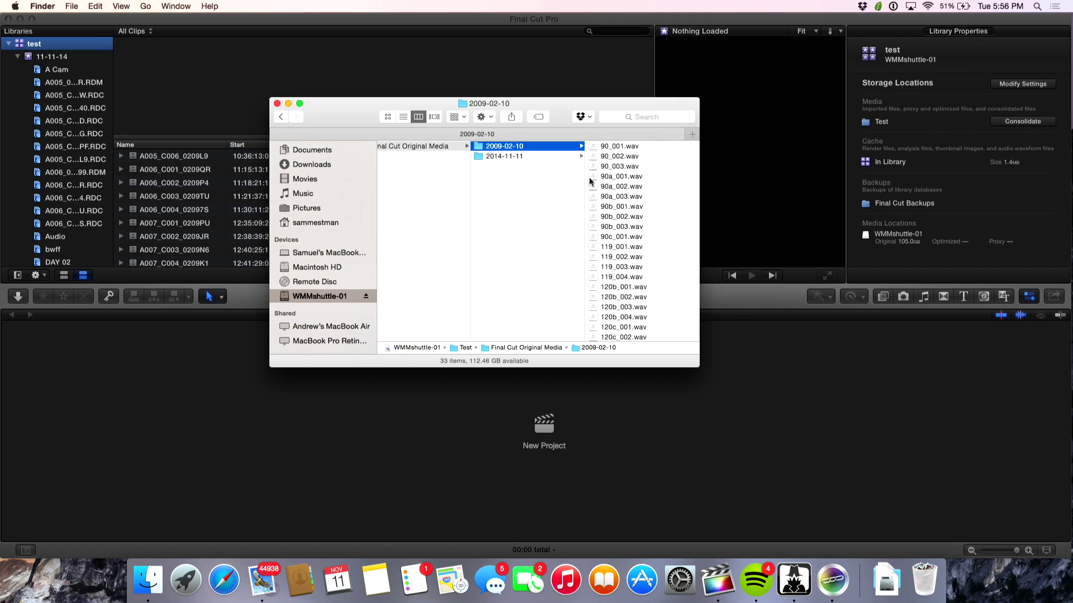
Show the file information for the Final Cut Original Media folder inside Test.
scroll(540, 187, "left", 3)
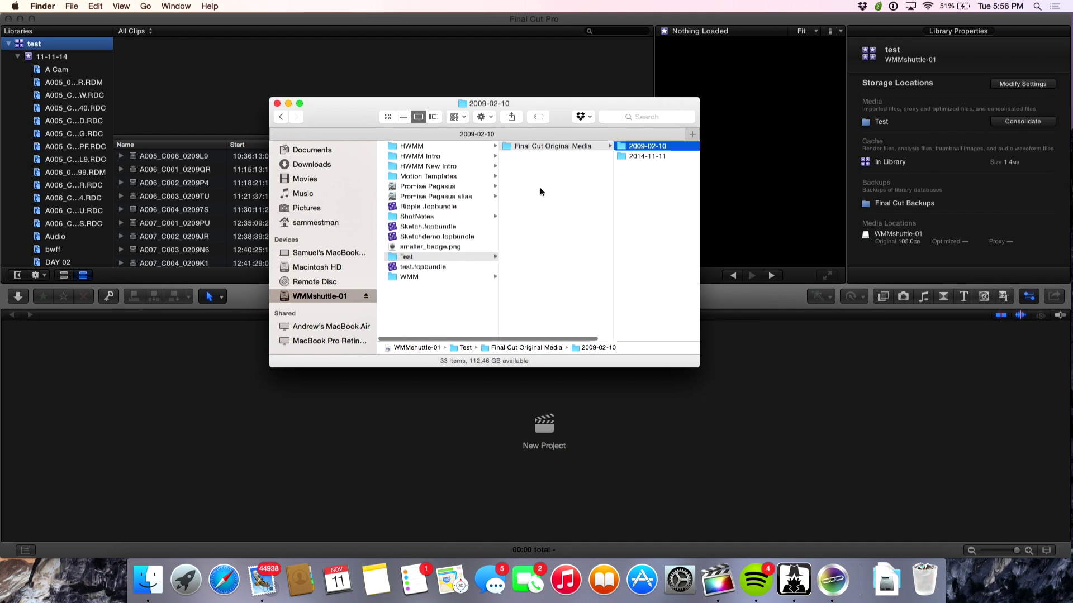
left_click(498, 146)
key("super+i")
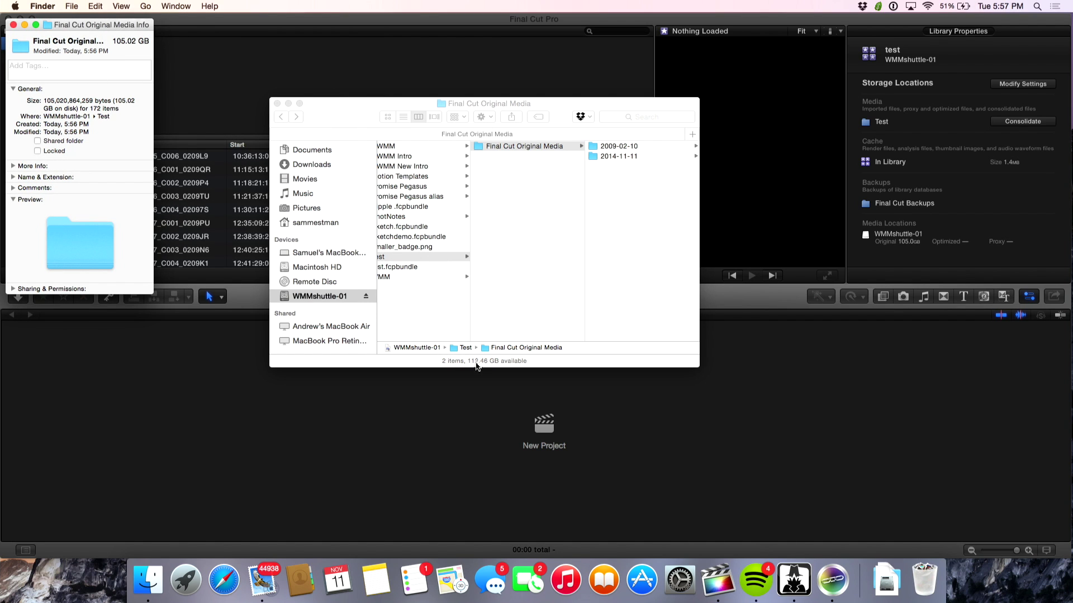
Show the file information for the Media-02 folder inside ShotNotes to compare its size.
scroll(491, 324, "left", 2)
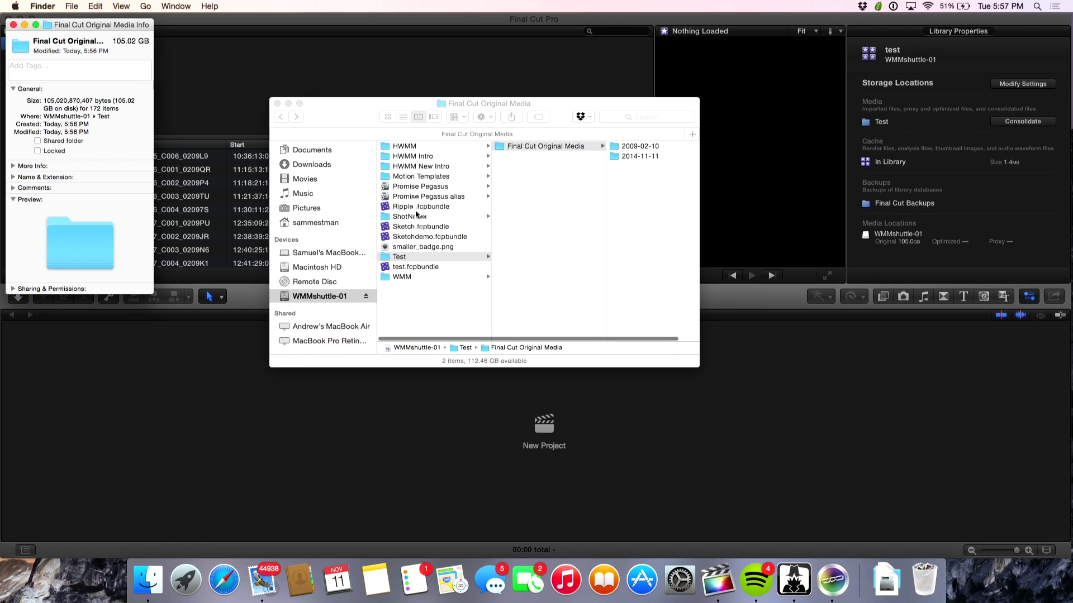
left_click(415, 220)
left_click(414, 217)
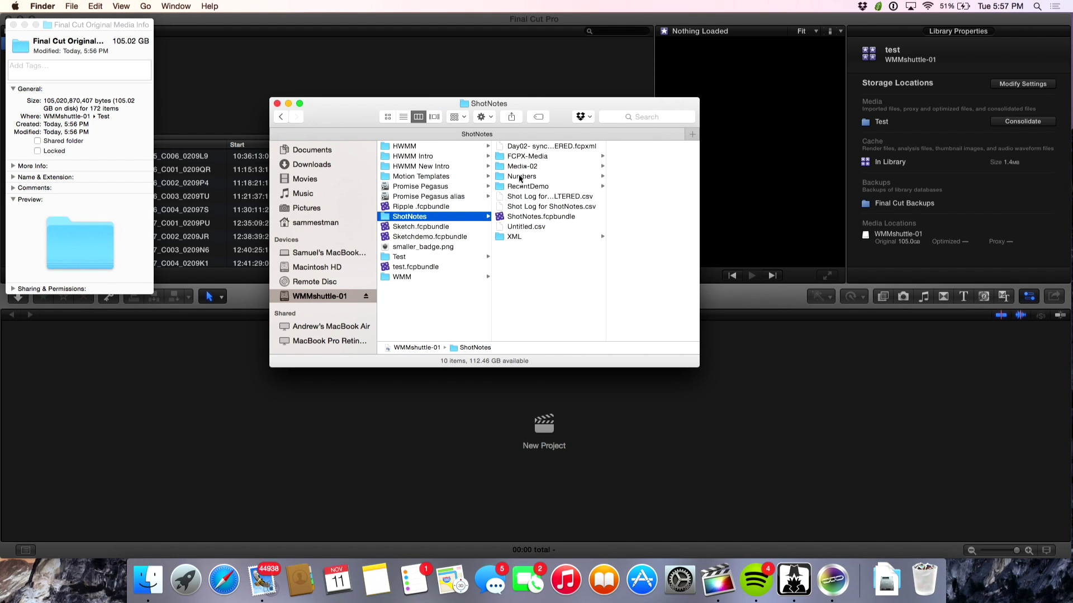
left_click(520, 166)
key("super+i")
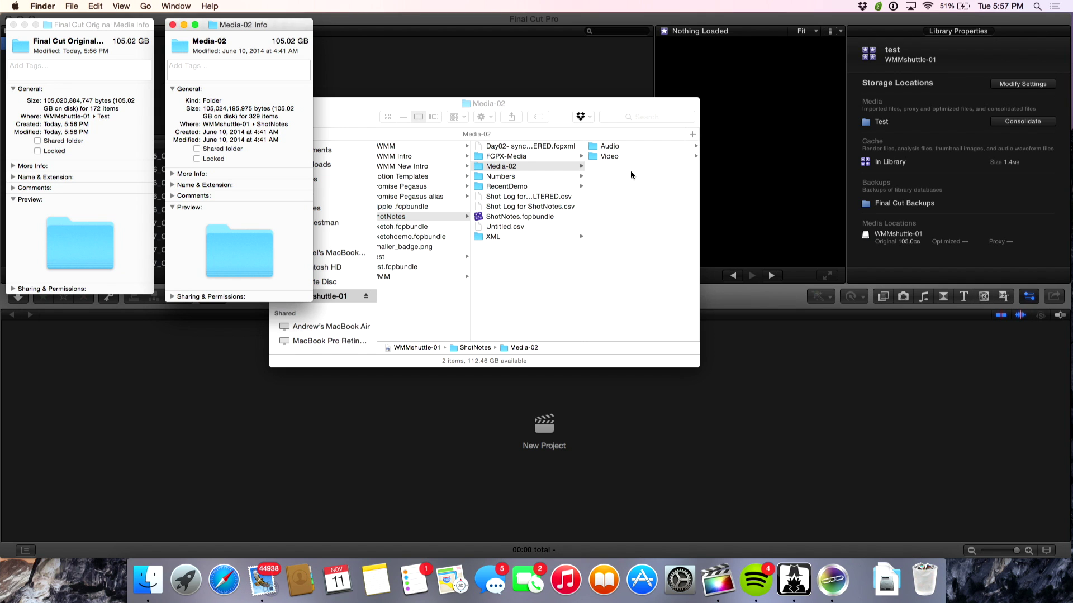
Examine the A008_C011_0209CE clip folder inside Test's Final Cut Original Media, under 2014-11-11.
scroll(631, 170, "left", 3)
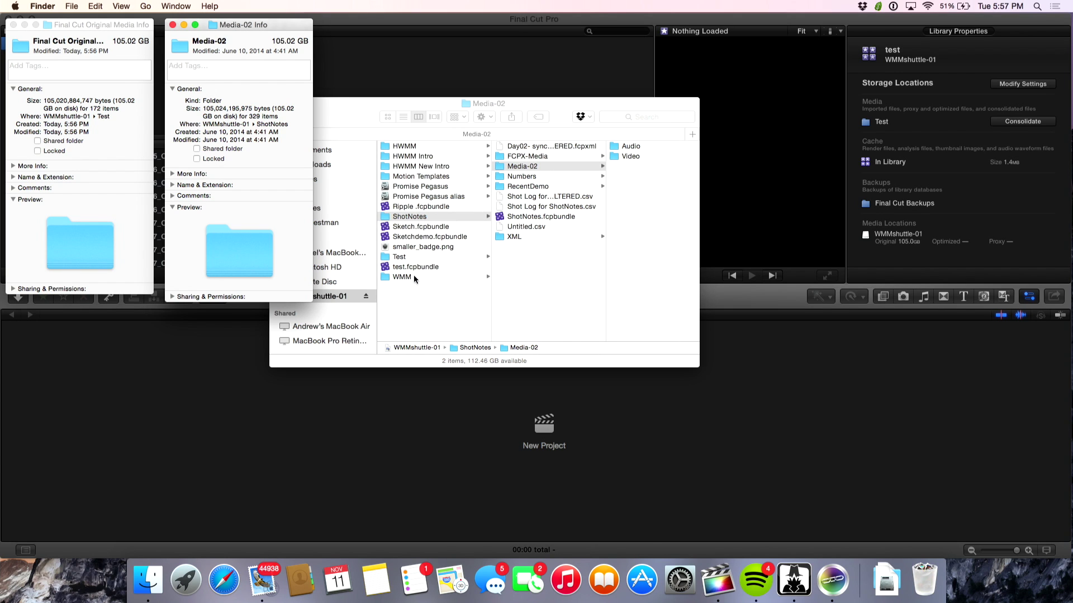
left_click(410, 260)
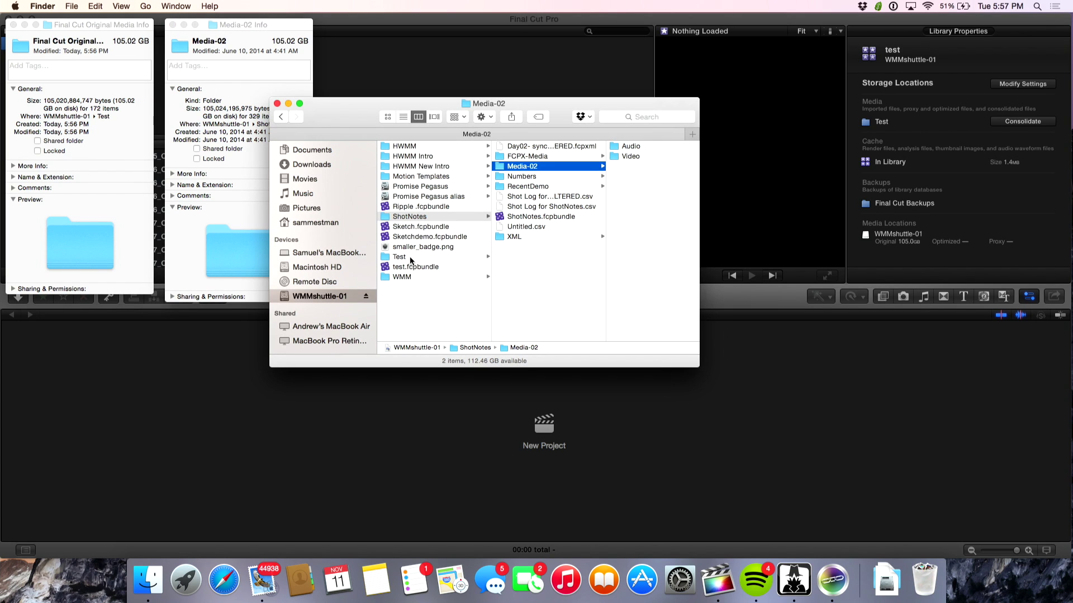
left_click(410, 258)
left_click(566, 146)
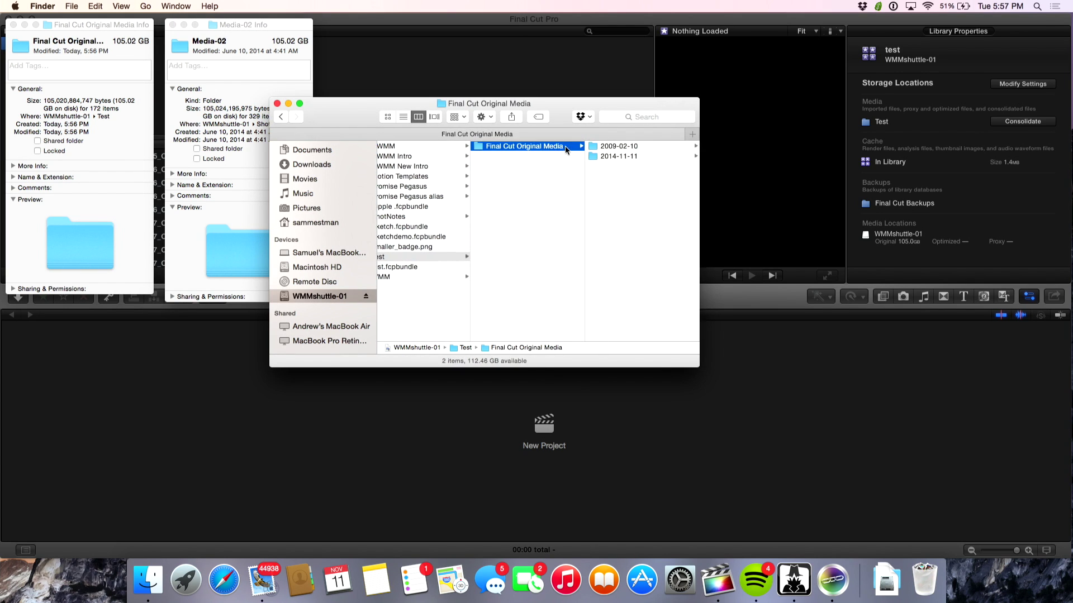
left_click(601, 158)
scroll(608, 179, "down", 5)
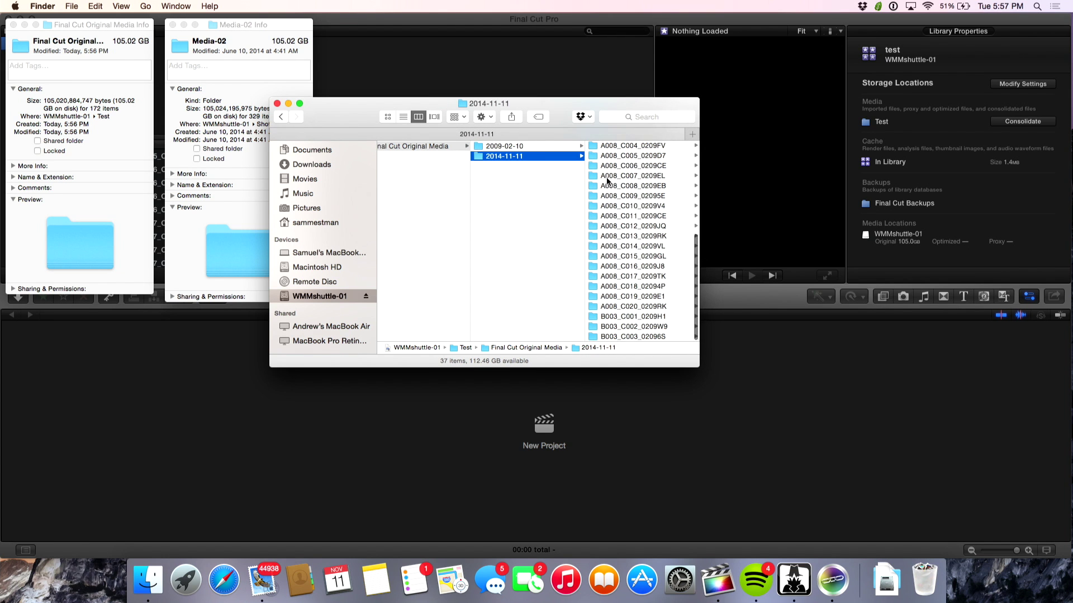
left_click(603, 216)
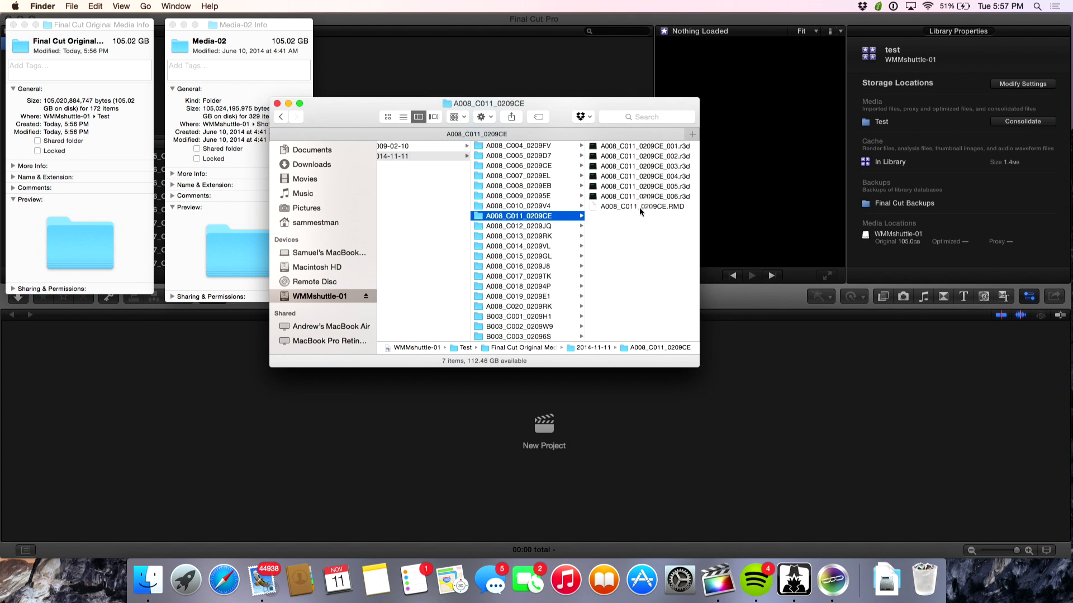
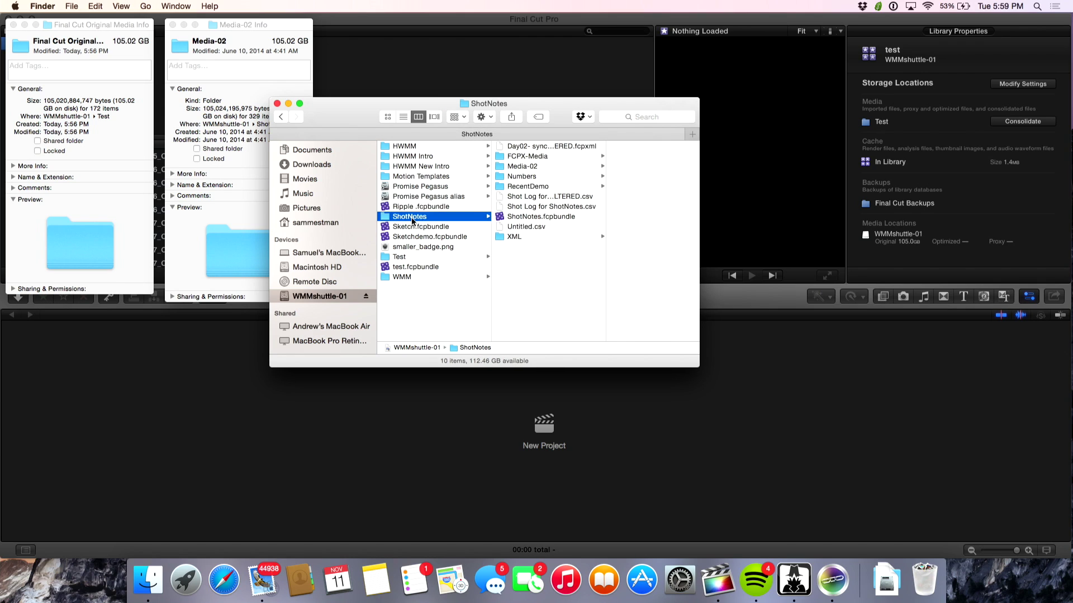
Move the Media-02 folder from ShotNotes to the Trash and start emptying the Trash.
left_click(522, 166)
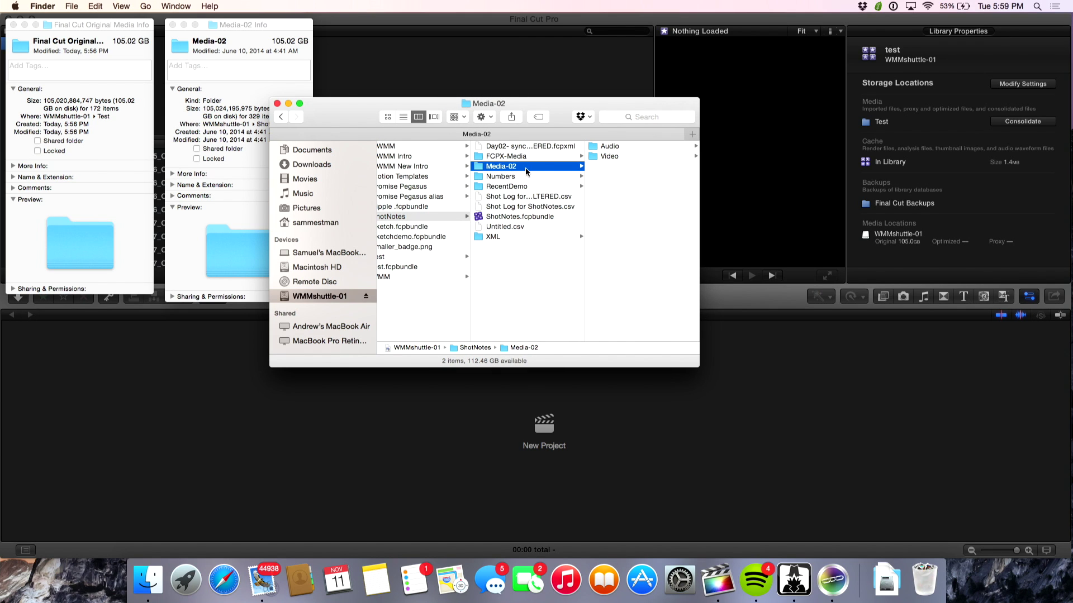
key("super+BackSpace")
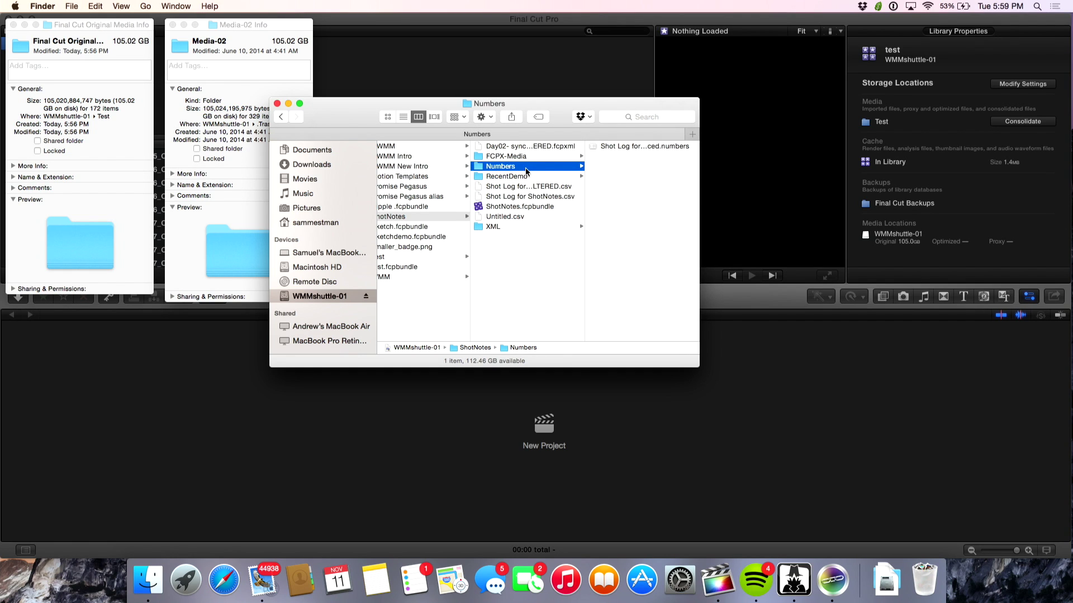
left_click(755, 300)
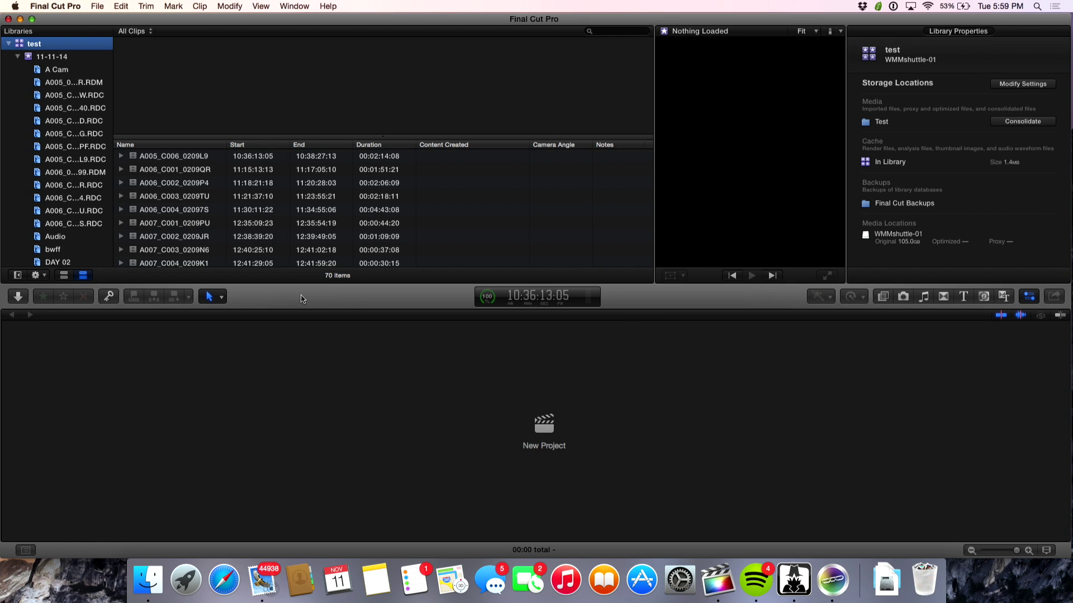
key("super+Tab")
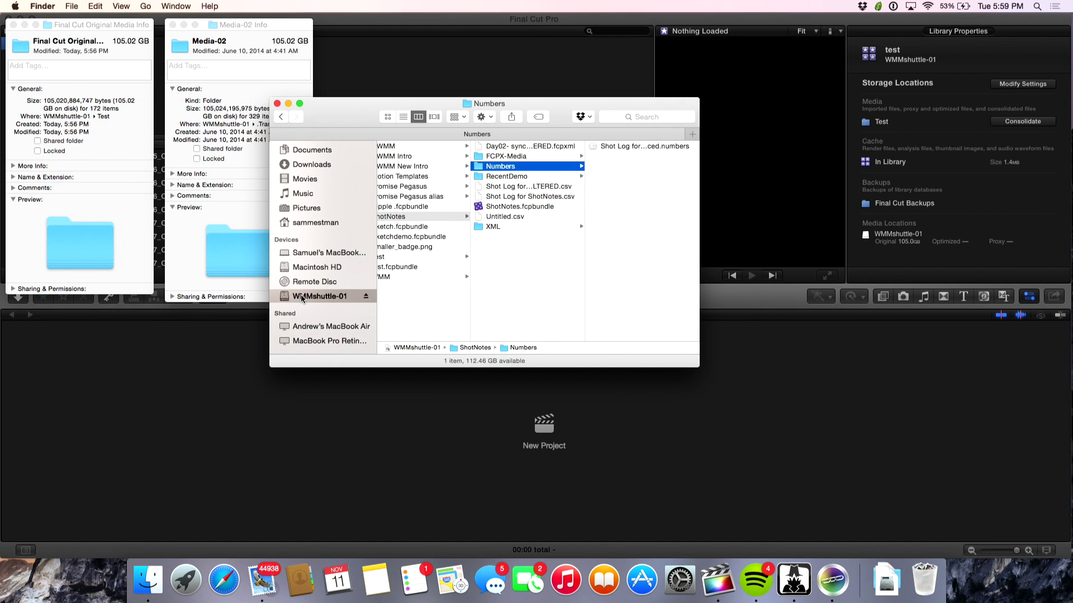
key("shift+super+BackSpace")
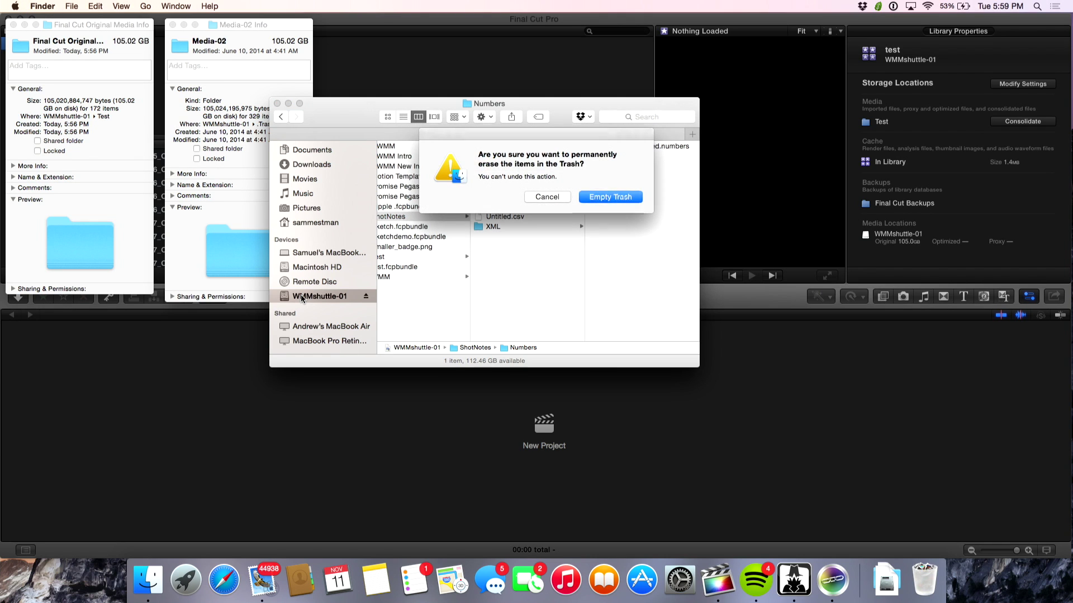
key("Return")
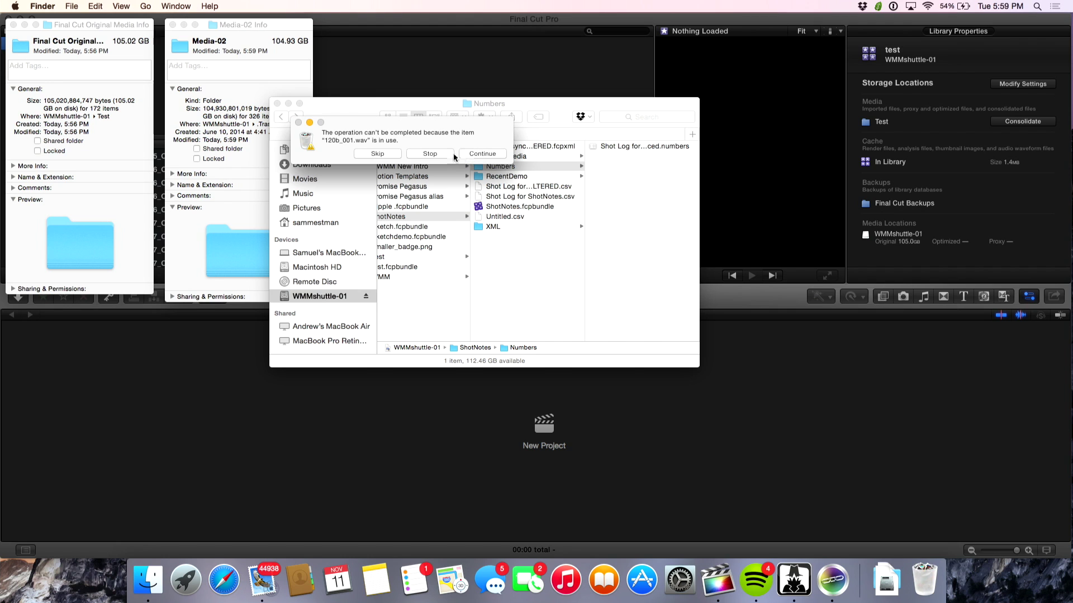
Quit Final Cut Pro, stop the current Trash operation, and empty the Trash again.
left_click(473, 154)
left_click(736, 293)
key("super+q")
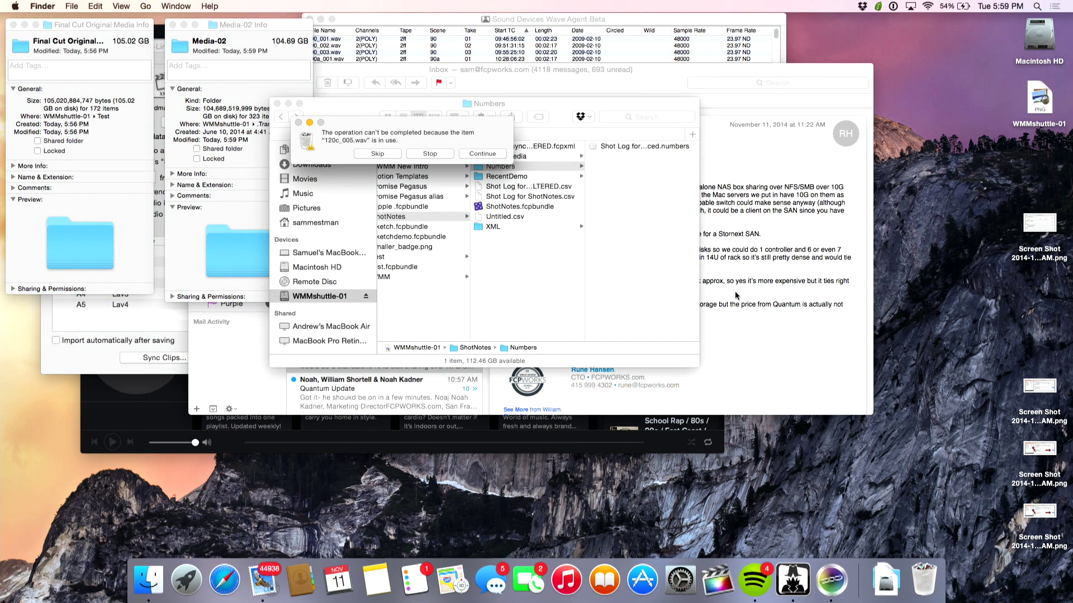
left_click(418, 155)
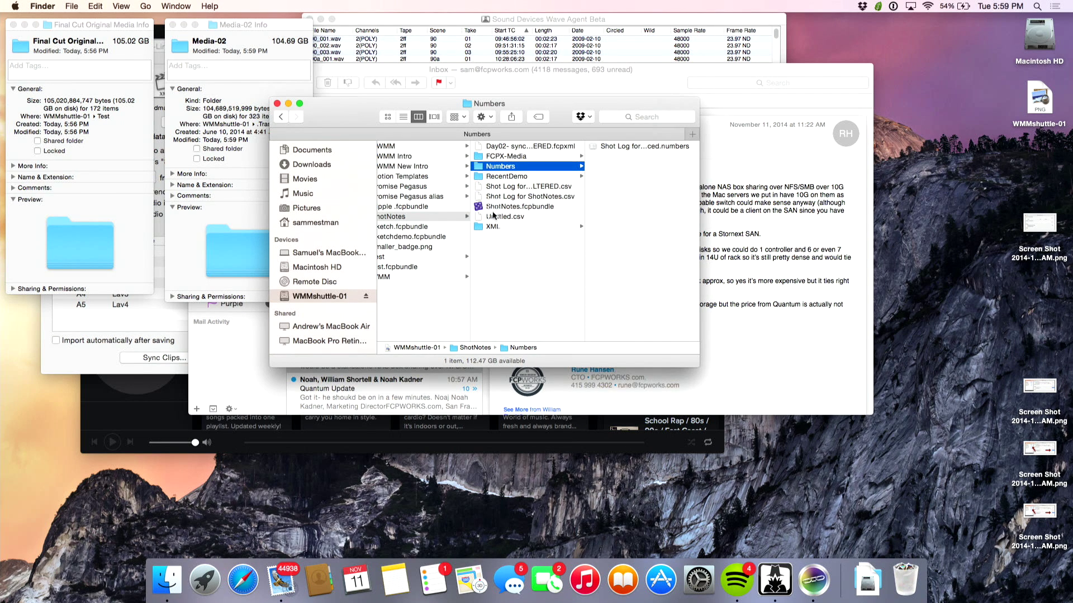
key("super+shift+BackSpace")
key("Return")
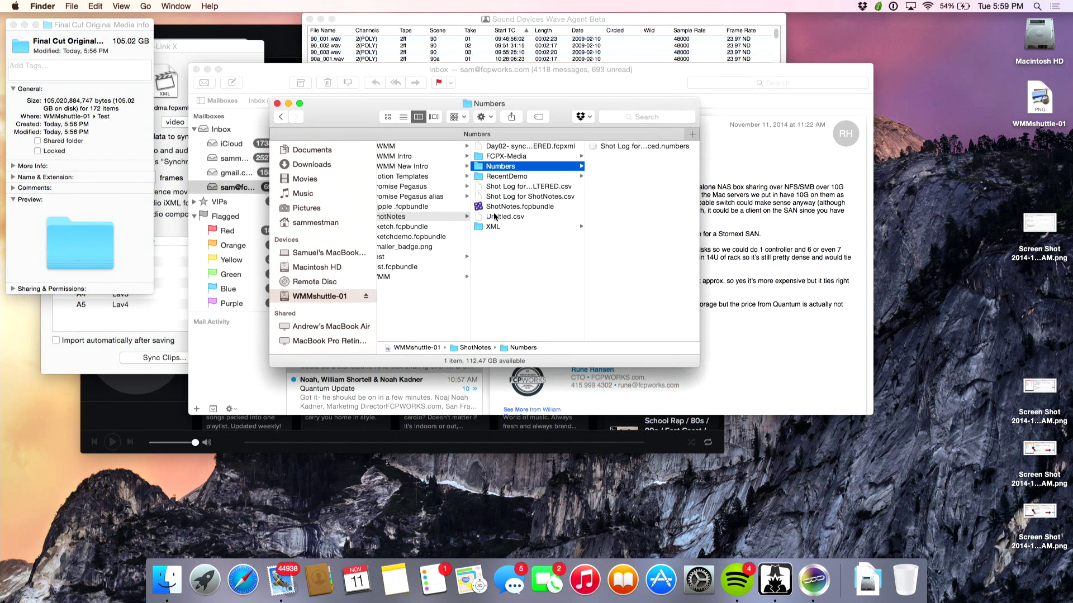
Relaunch Final Cut Pro through a system search, opening Test's Final Cut Original Media folder in Finder while it loads.
scroll(517, 311, "left", 3)
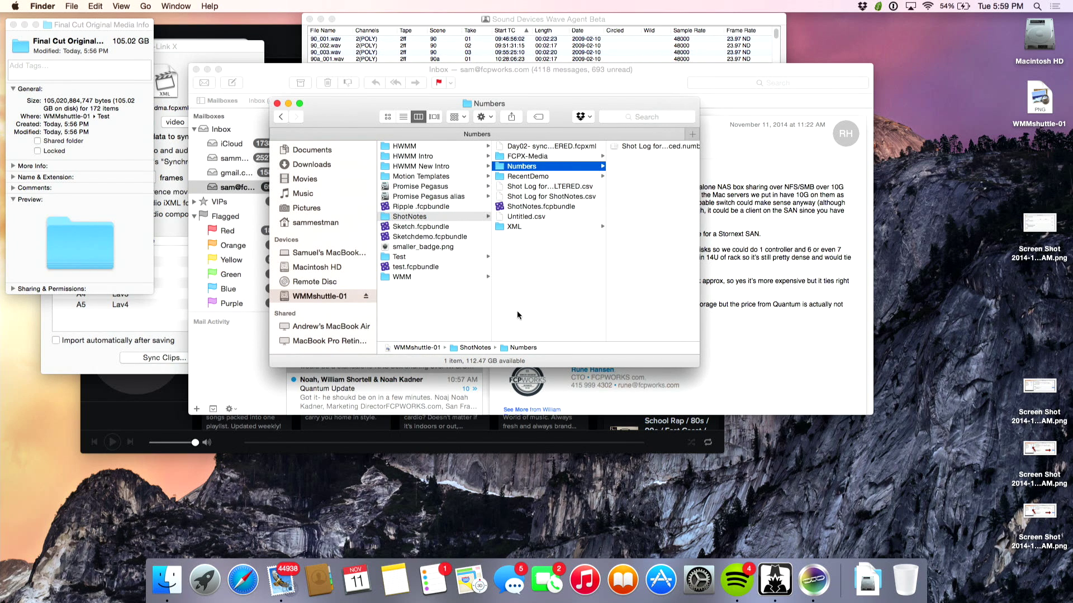
key("super+space")
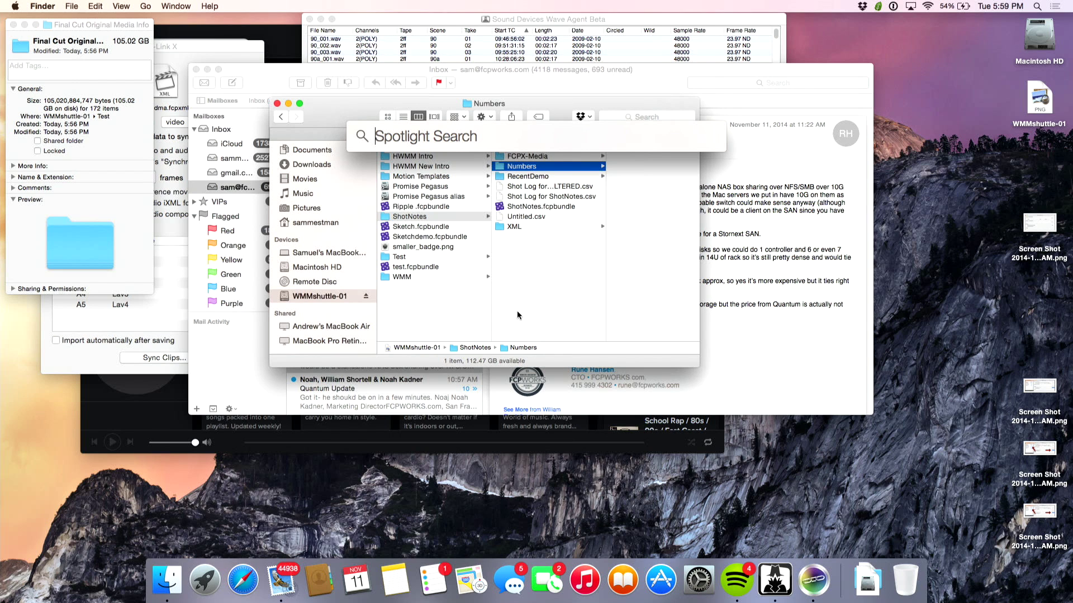
type("fin")
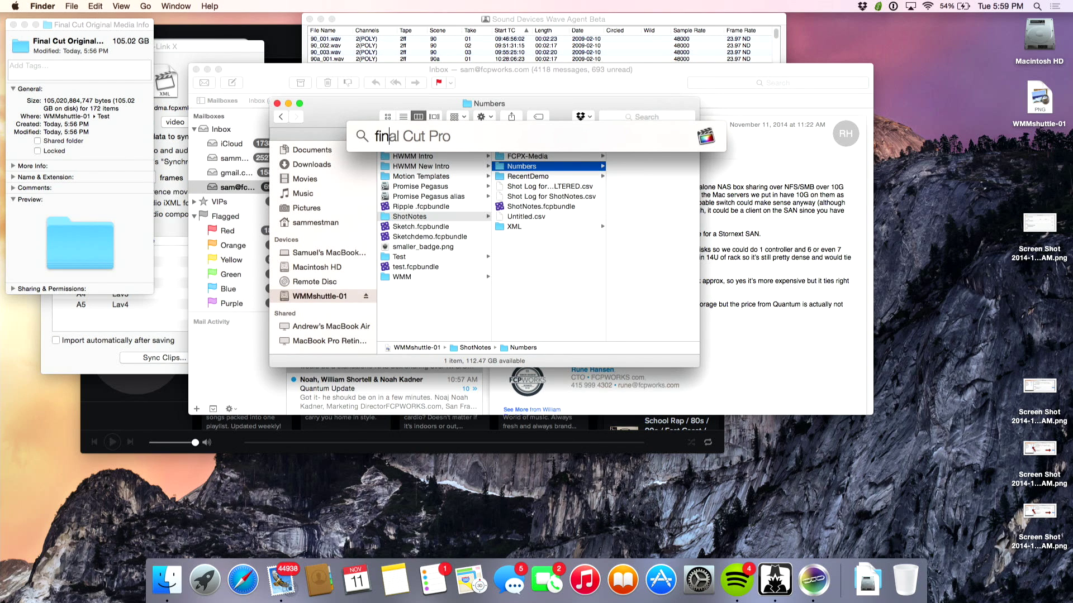
key("Return")
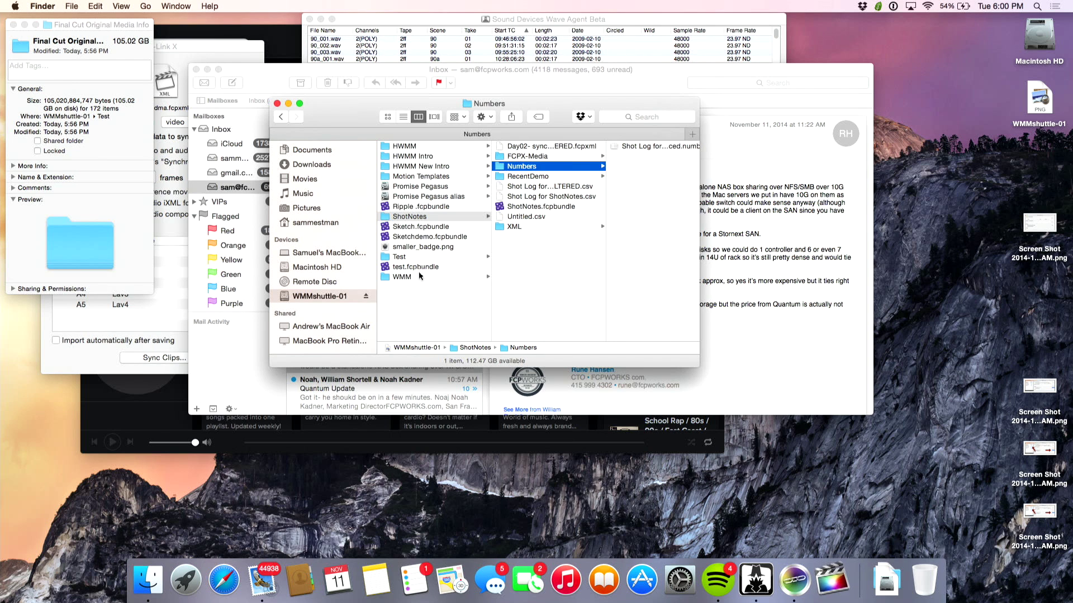
left_click(419, 256)
left_click(510, 149)
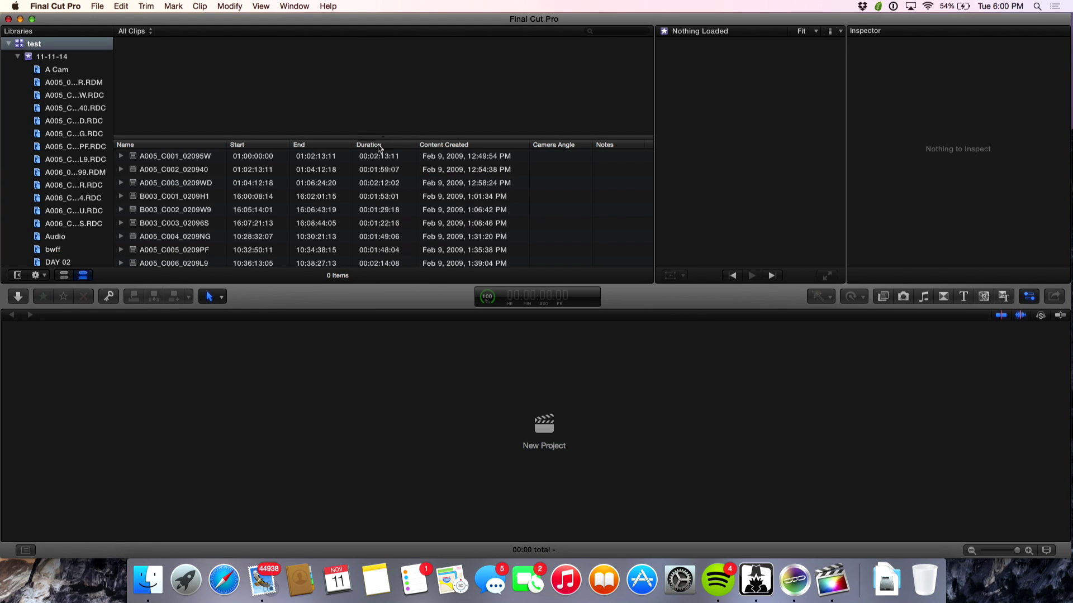
Check several clips in the test library and play B003_C003_02096S.
left_click(159, 199)
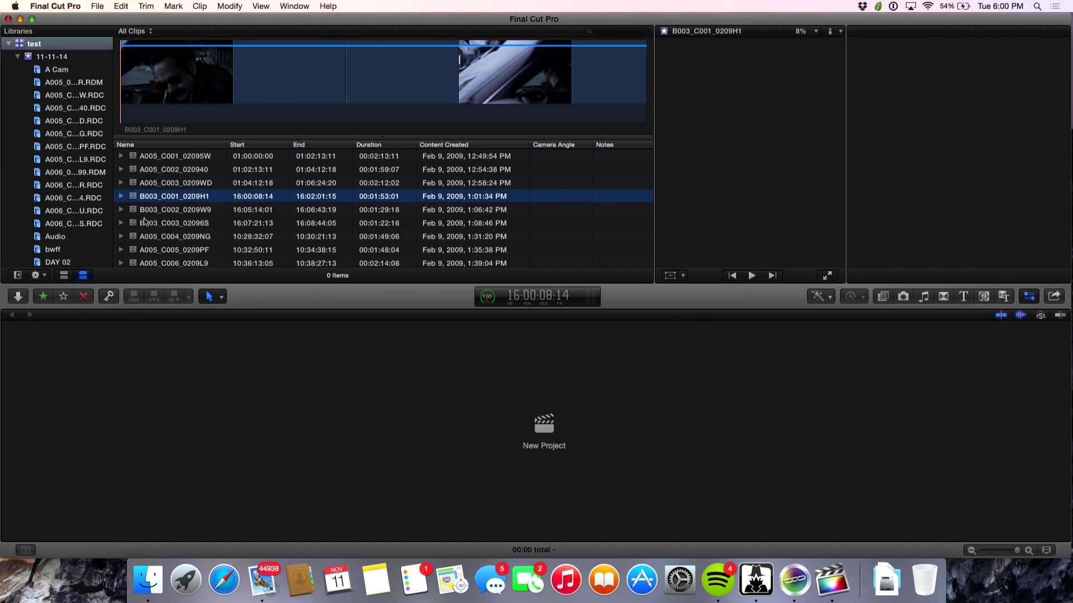
left_click(144, 225)
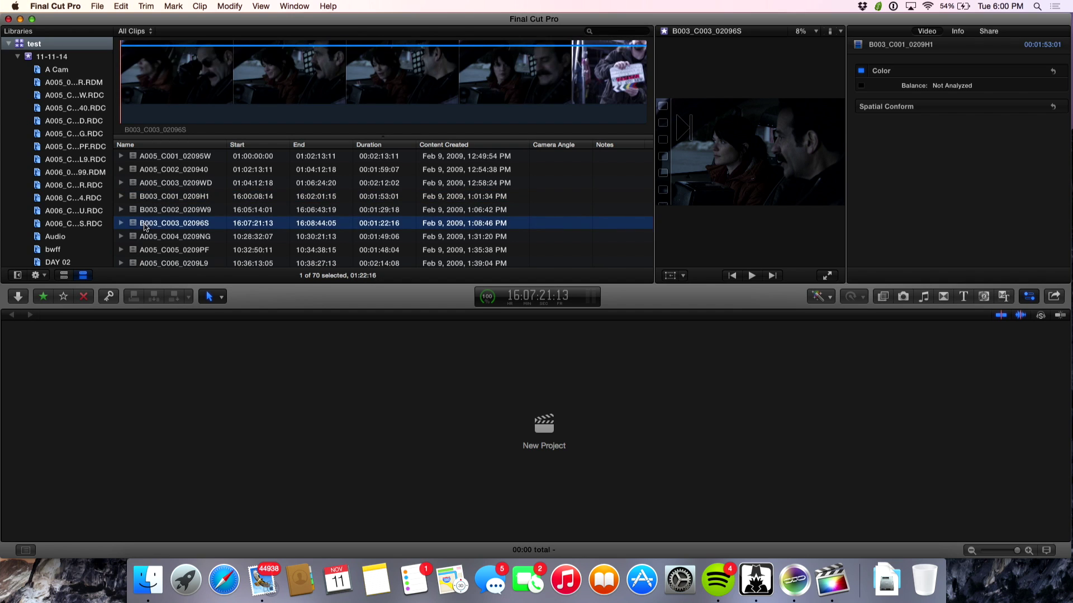
left_click(146, 187)
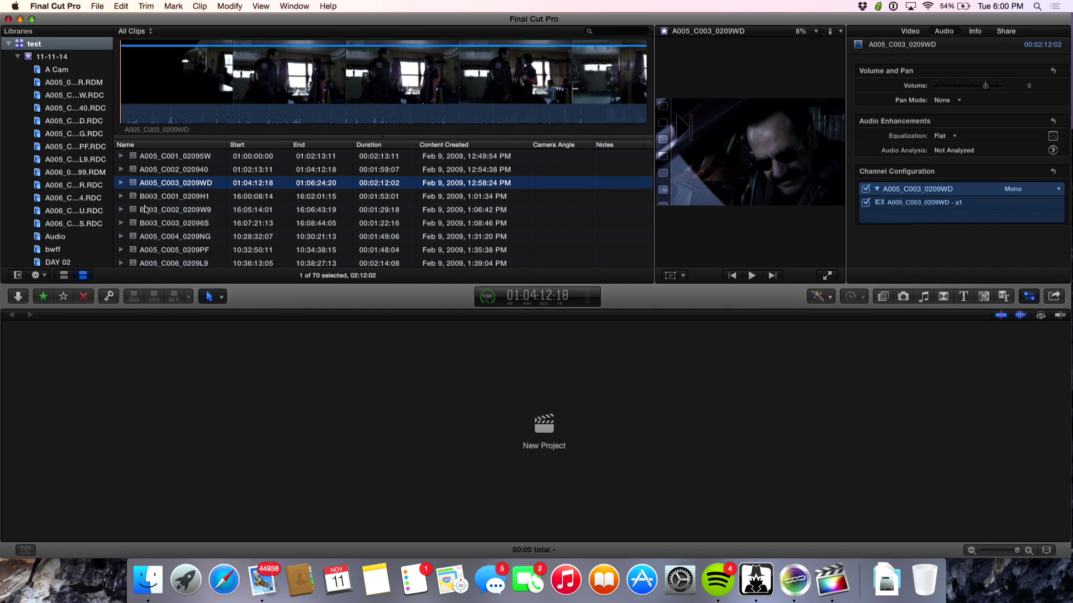
left_click(147, 224)
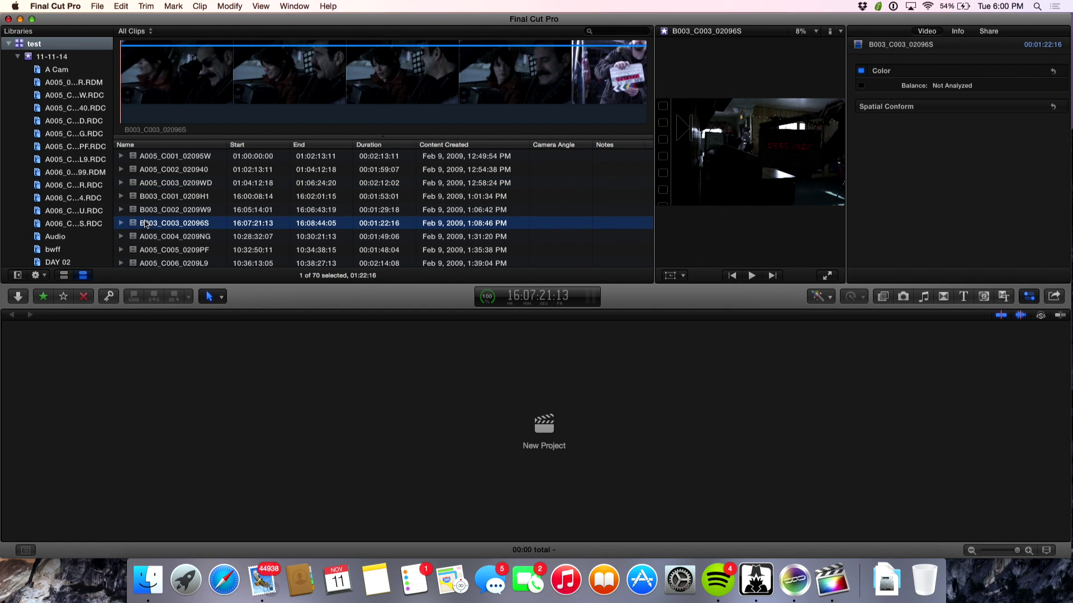
left_click(285, 65)
key("space")
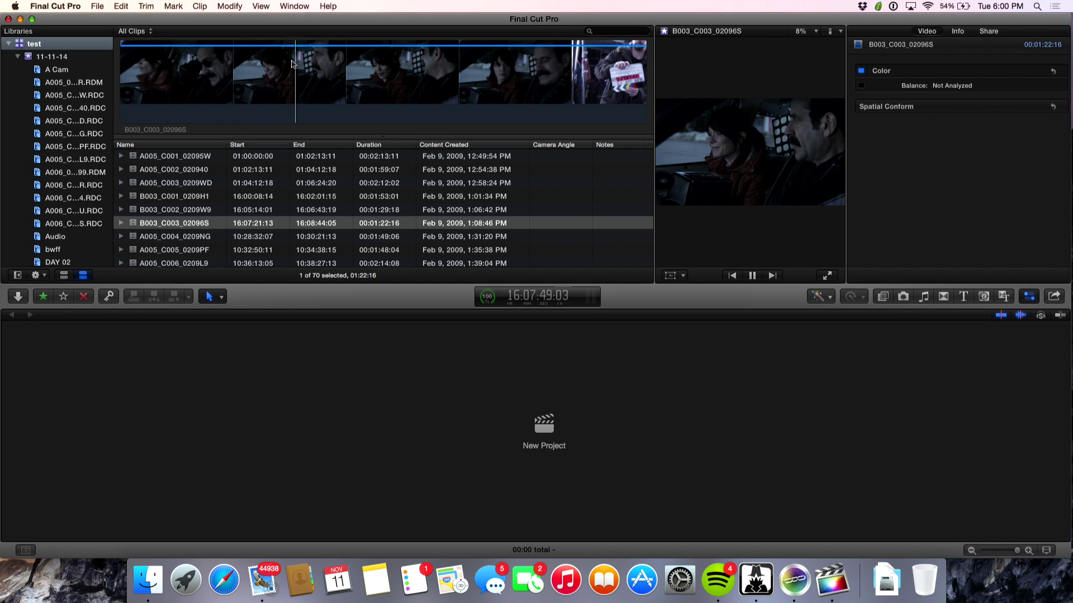